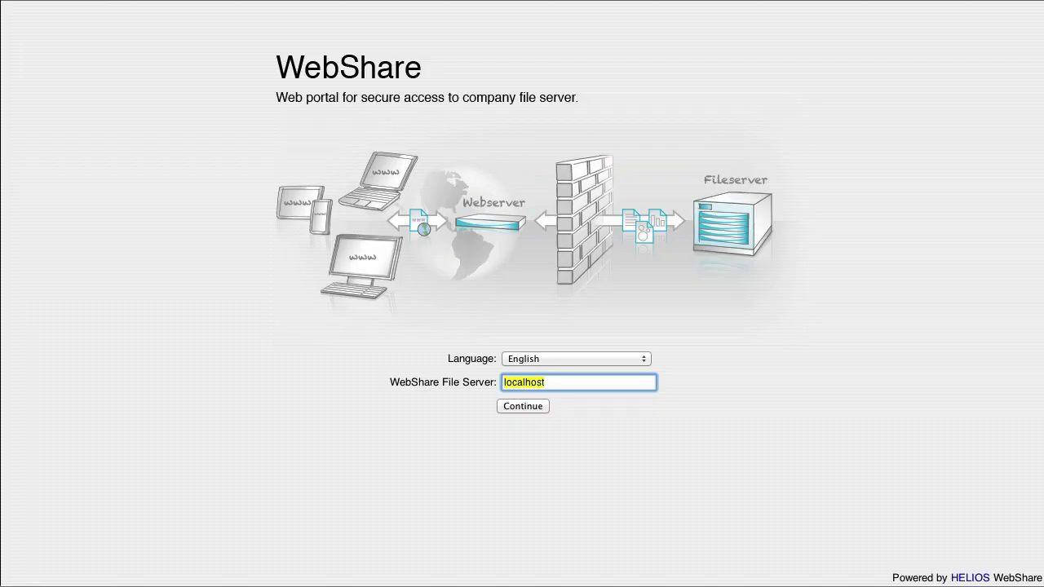
# Step: Sign in to WebShare with the user name and password
pyautogui.press('Return')
pyautogui.write('Chris')
pyautogui.press('Tab')
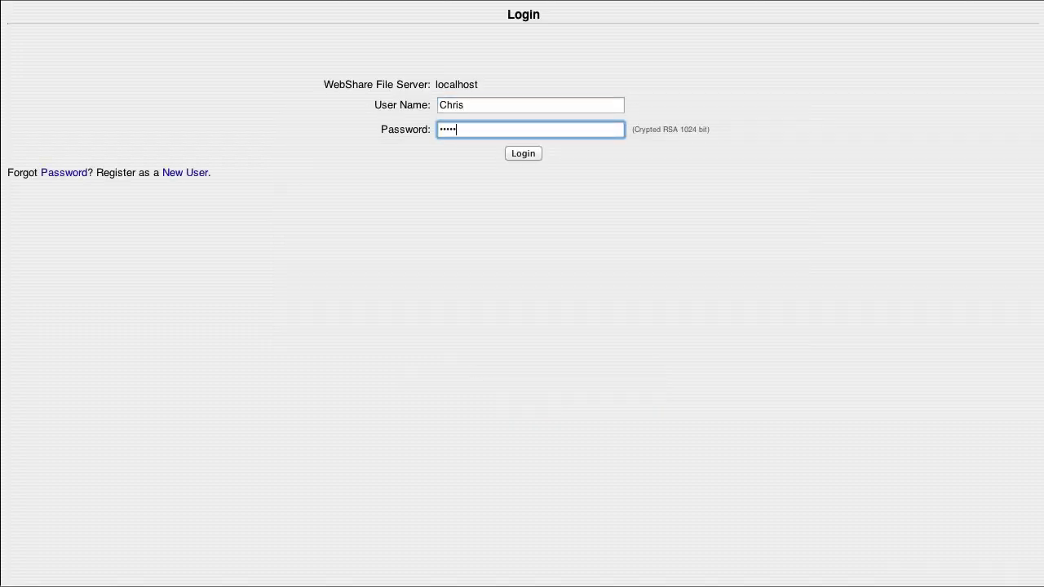
pyautogui.press('Return')
# Step: Preview wsUB2-e.pdf from Demovm > Documentation > HELIOS UB2 manuals and page to its contents
pyautogui.click(37, 115)
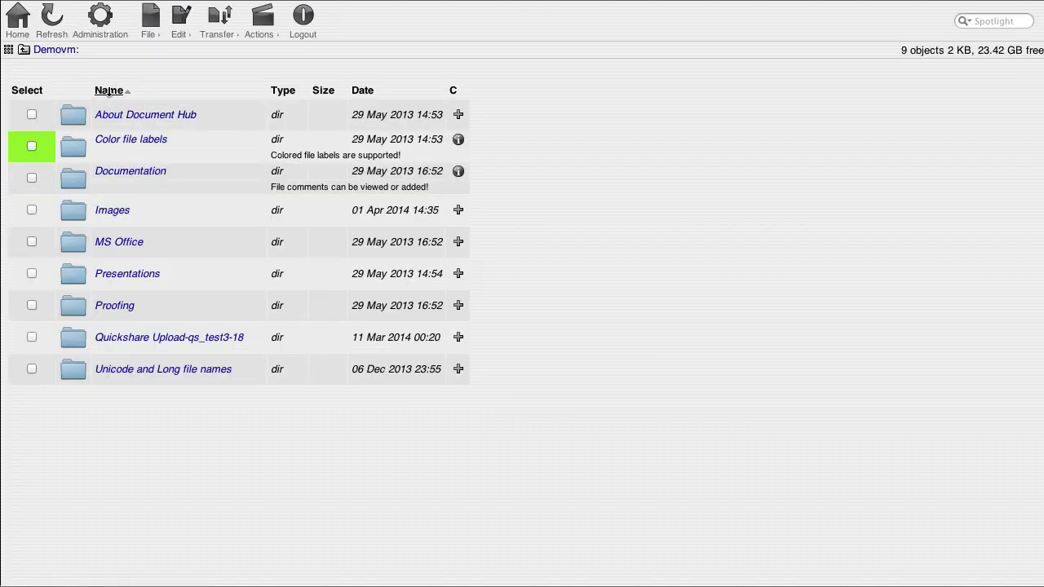
pyautogui.click(154, 23)
pyautogui.click(179, 28)
pyautogui.click(120, 172)
pyautogui.click(163, 115)
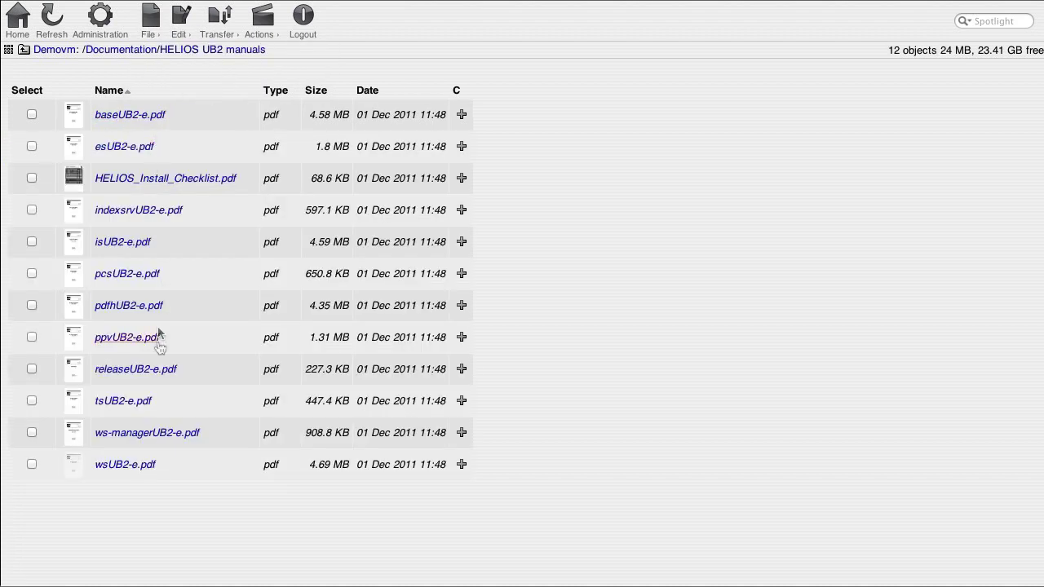
pyautogui.click(139, 461)
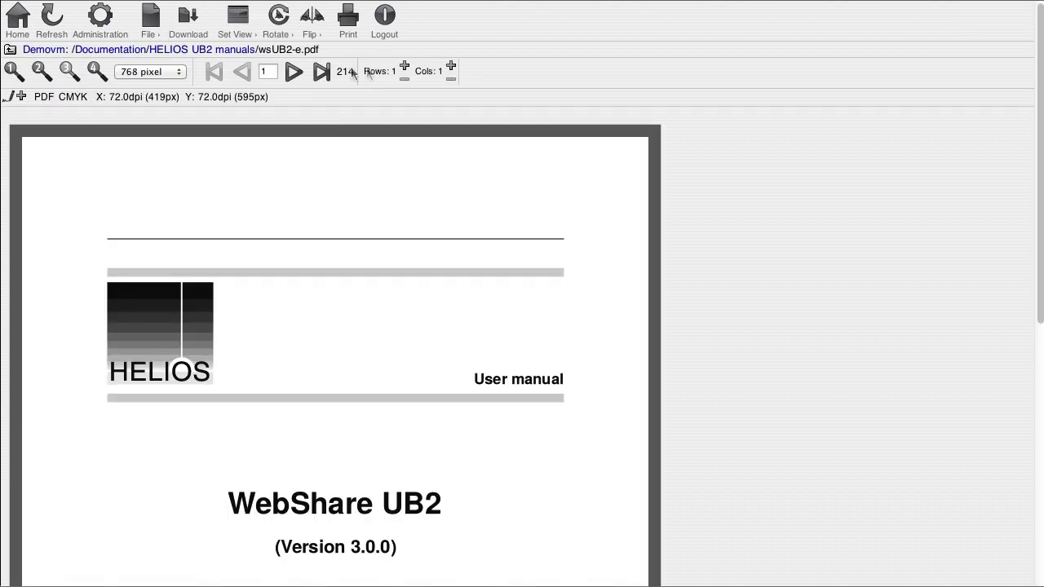
pyautogui.click(299, 71)
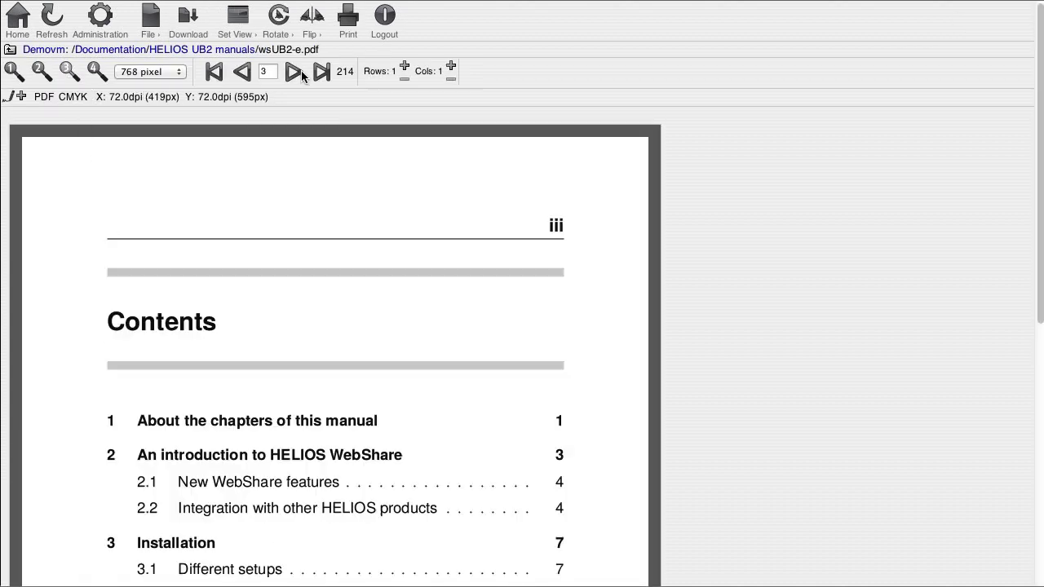
pyautogui.scroll(-10, 305, 103)
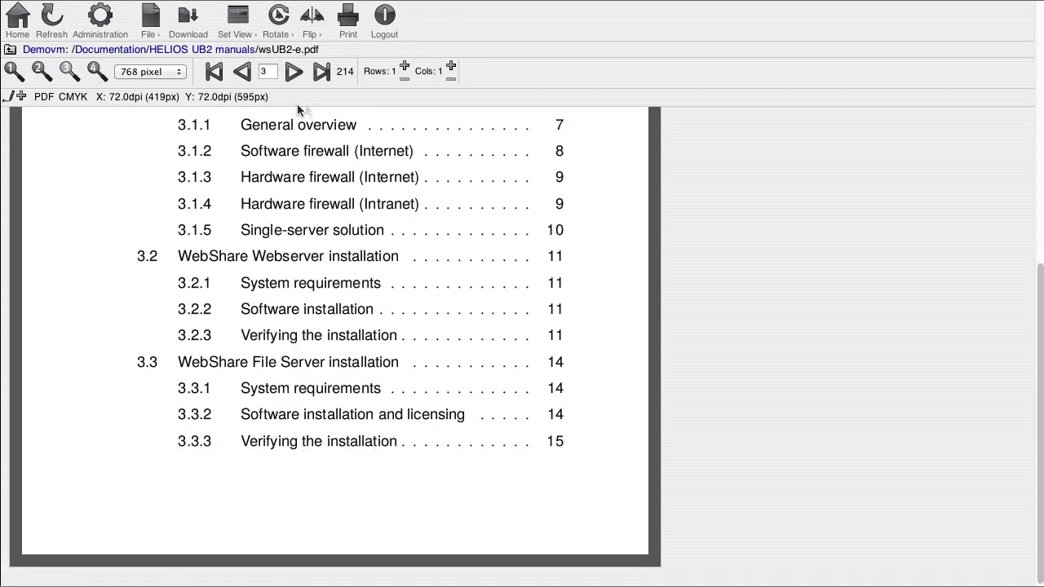
# Step: Show the Demovm Images > Roses pictures as a 256px thumbnail grid with details
pyautogui.click(42, 50)
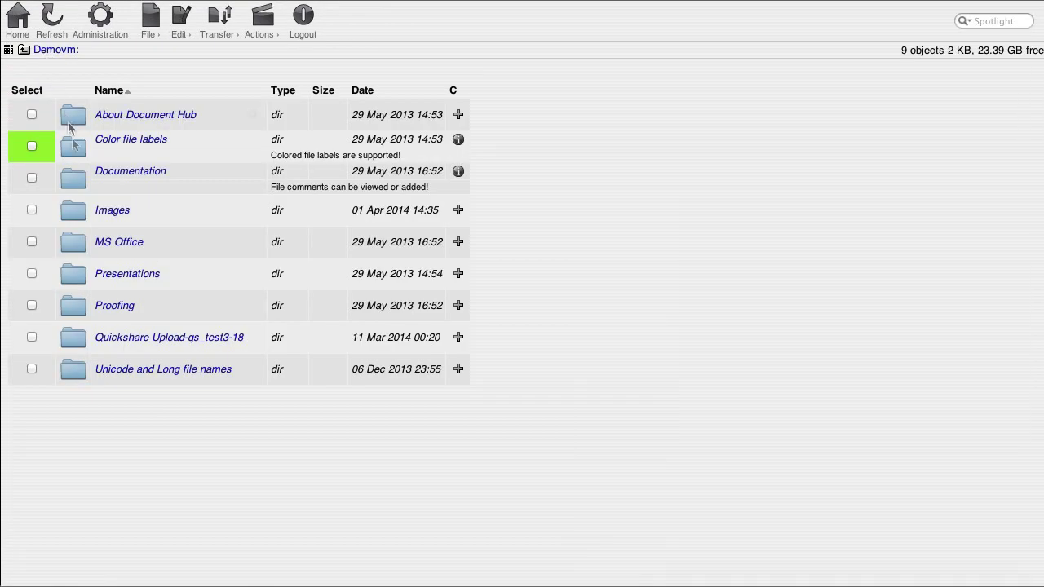
pyautogui.click(120, 214)
pyautogui.click(114, 275)
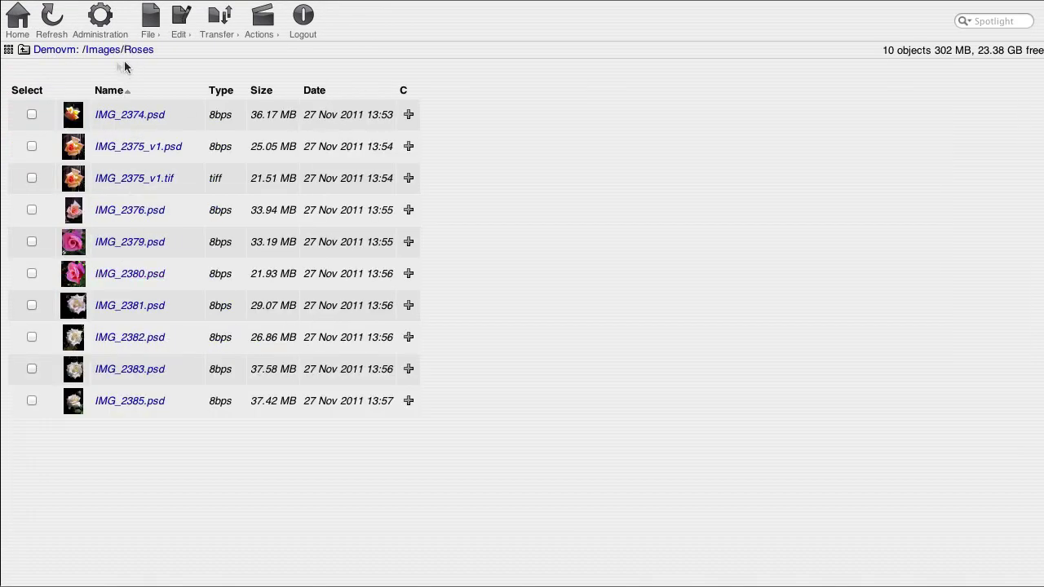
pyautogui.click(9, 51)
pyautogui.click(162, 71)
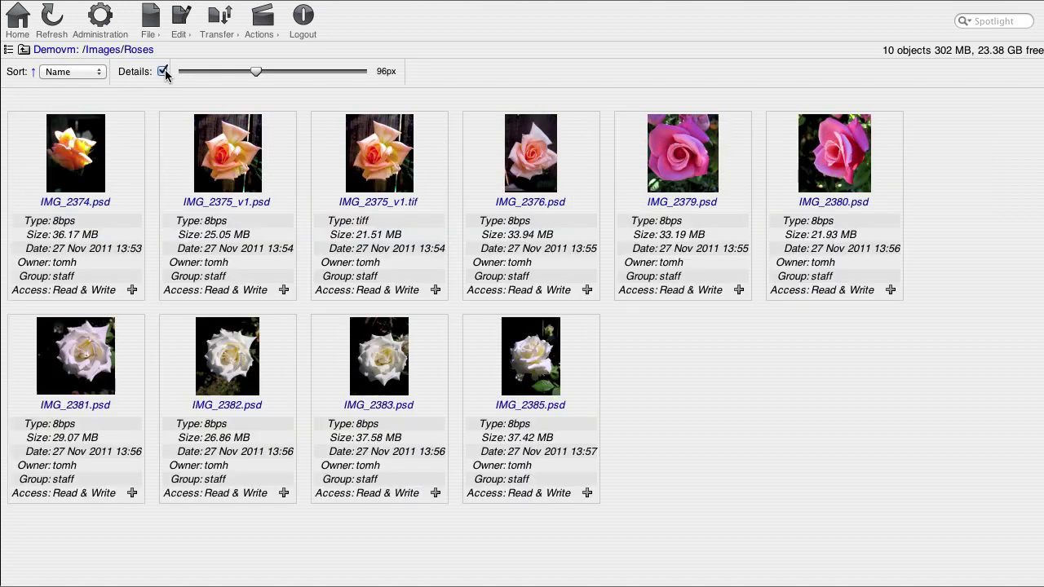
pyautogui.moveTo(255, 71); pyautogui.dragTo(316, 72)
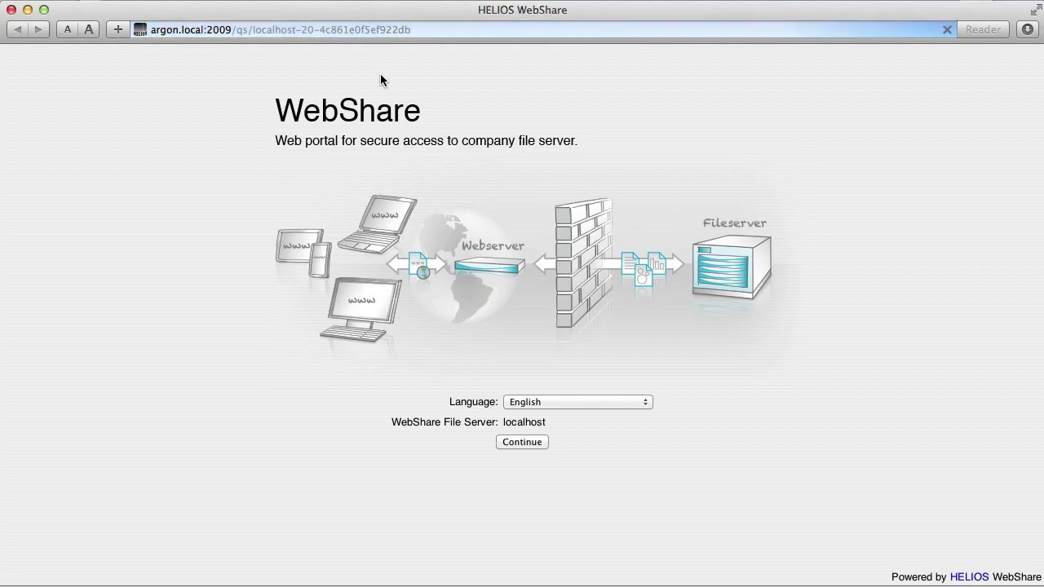
# Step: Enter the quickshare and preview the first Cleverprinting test form PDF at 768 pixels
pyautogui.click(538, 443)
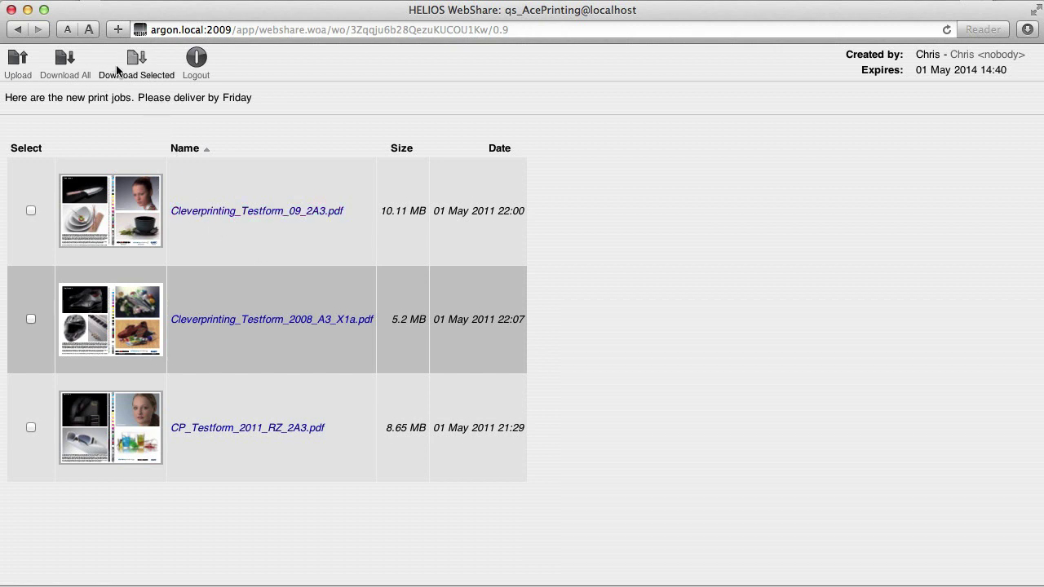
pyautogui.click(237, 214)
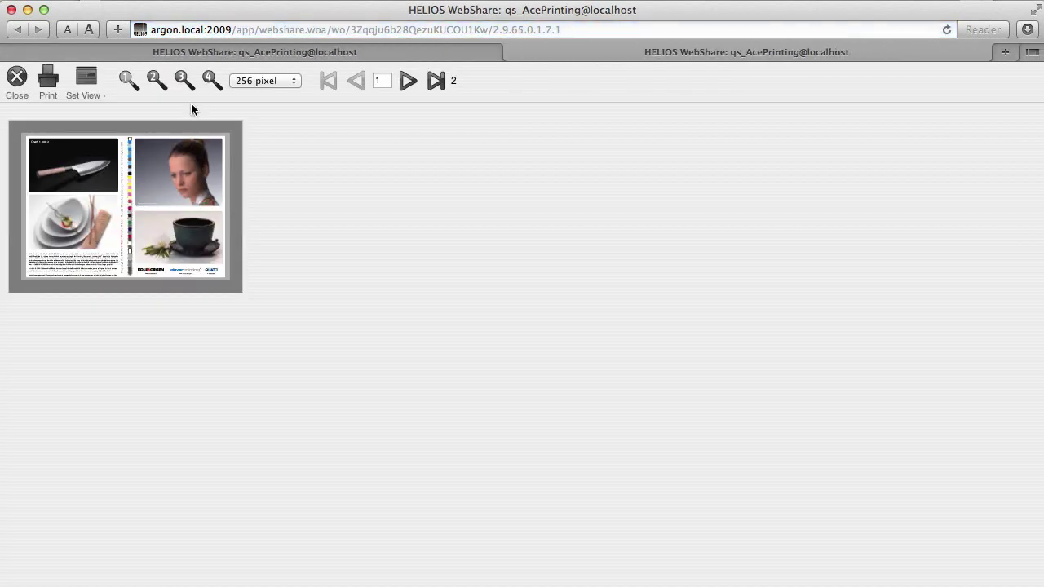
pyautogui.click(182, 80)
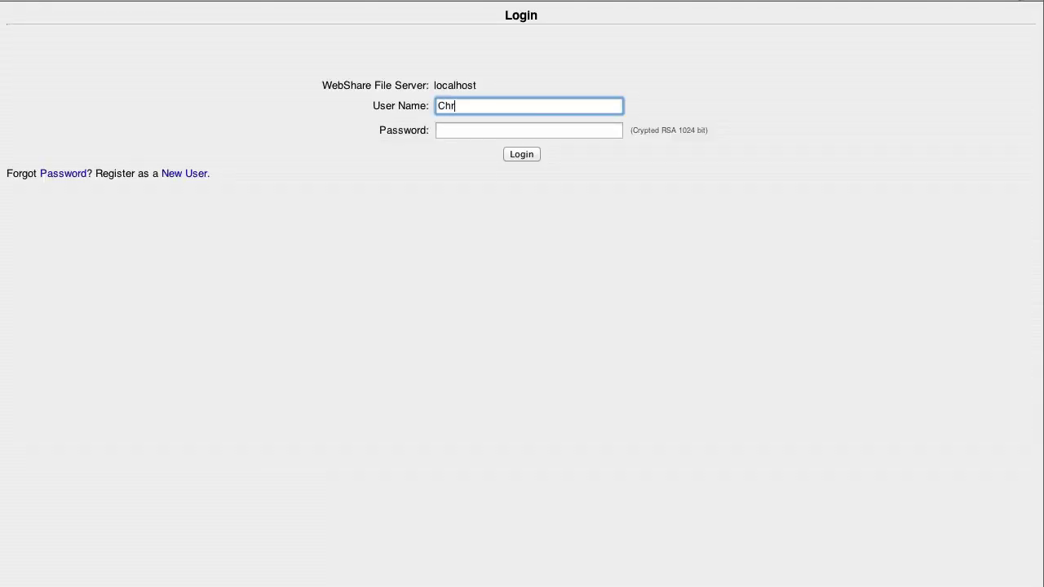
# Step: Sign in again with the user name and password
pyautogui.write('is')
pyautogui.press('Tab')
pyautogui.write('**')
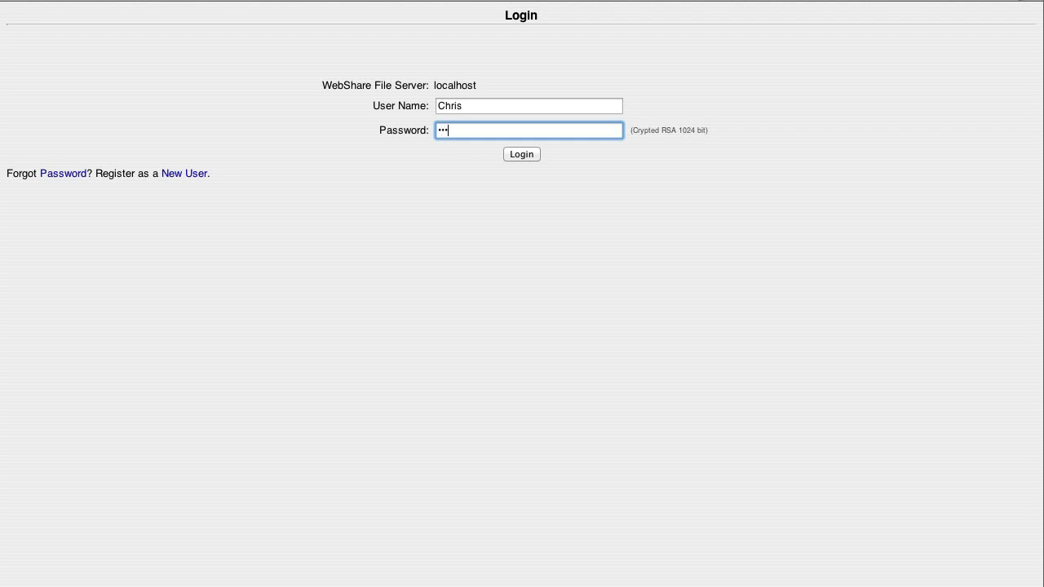
pyautogui.write('*')
pyautogui.press('Return')
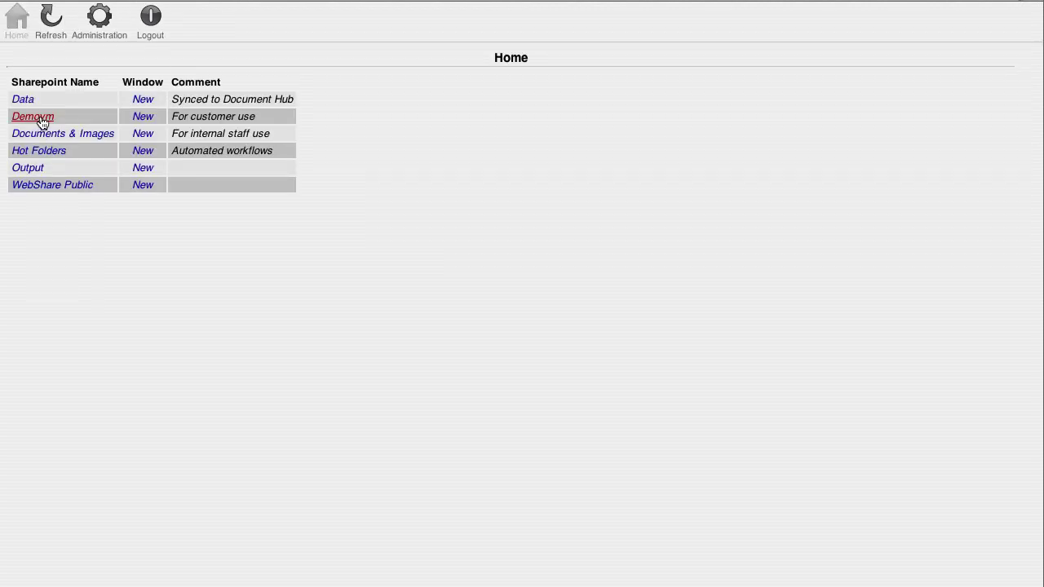
# Step: Open Demovm's Images folder and tick IMG_0212.JPG
pyautogui.click(41, 121)
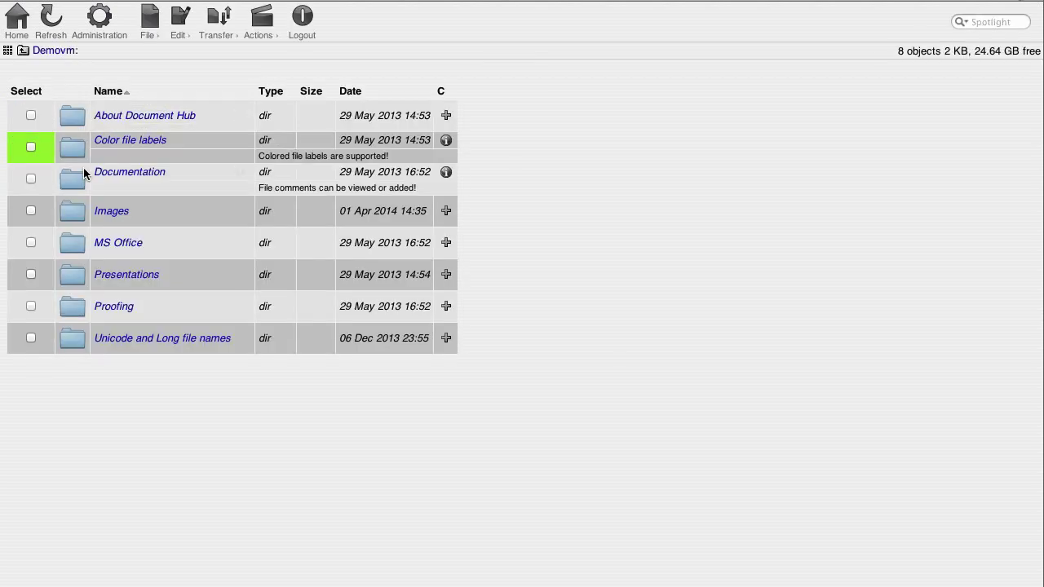
pyautogui.click(115, 212)
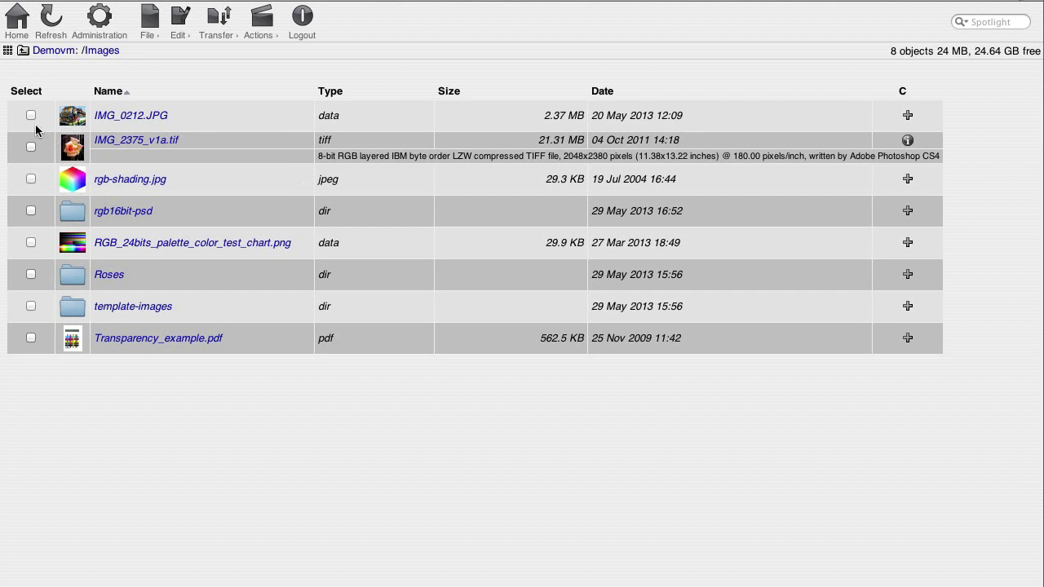
pyautogui.click(31, 115)
# Step: Tick IMG_2375_v1a.tif and rgb-shading.jpg and start a quickshare for WorldPrinting
pyautogui.click(31, 146)
pyautogui.click(31, 179)
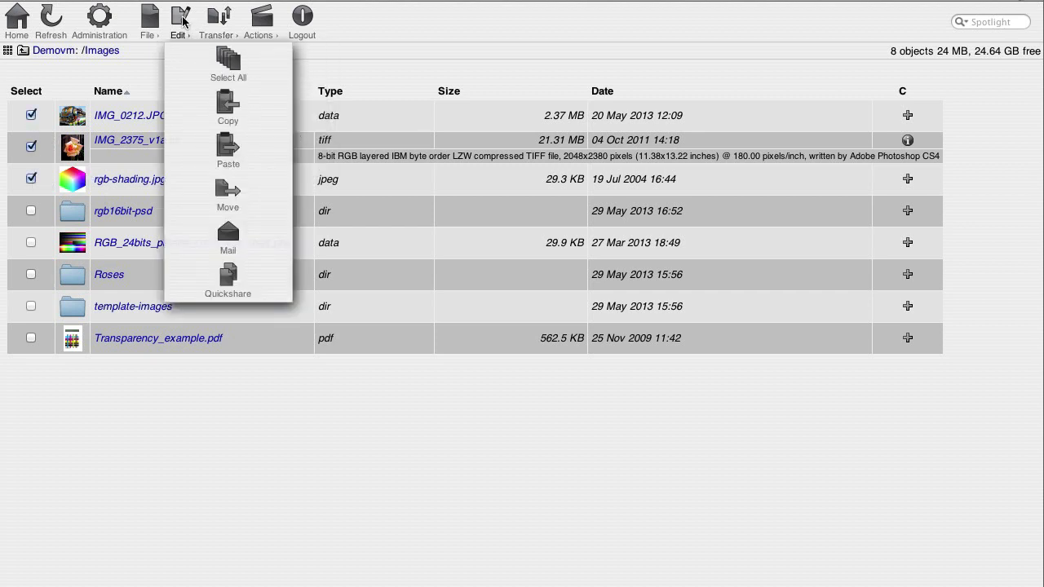
pyautogui.moveTo(179, 22)
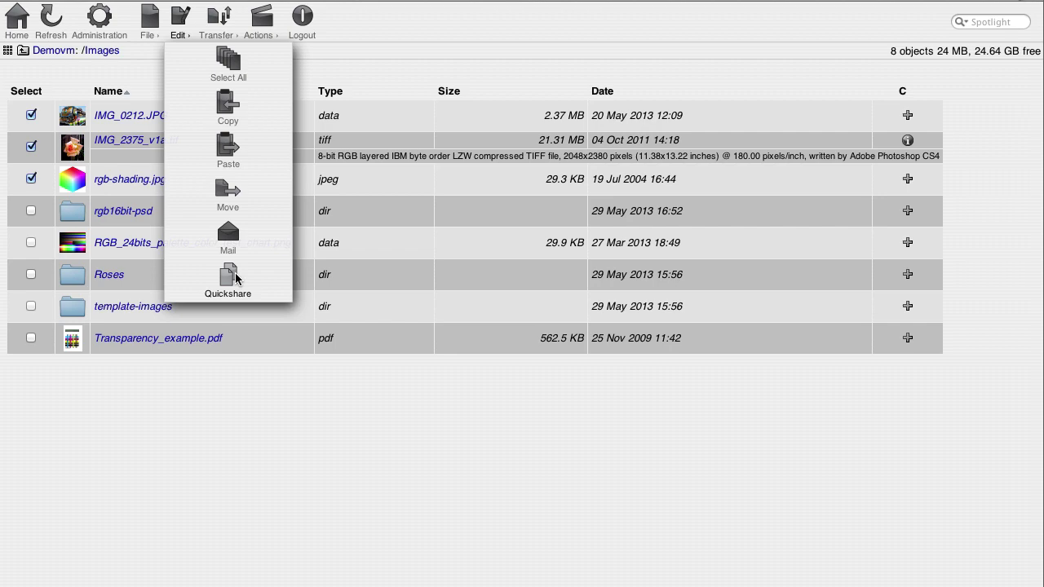
pyautogui.click(236, 278)
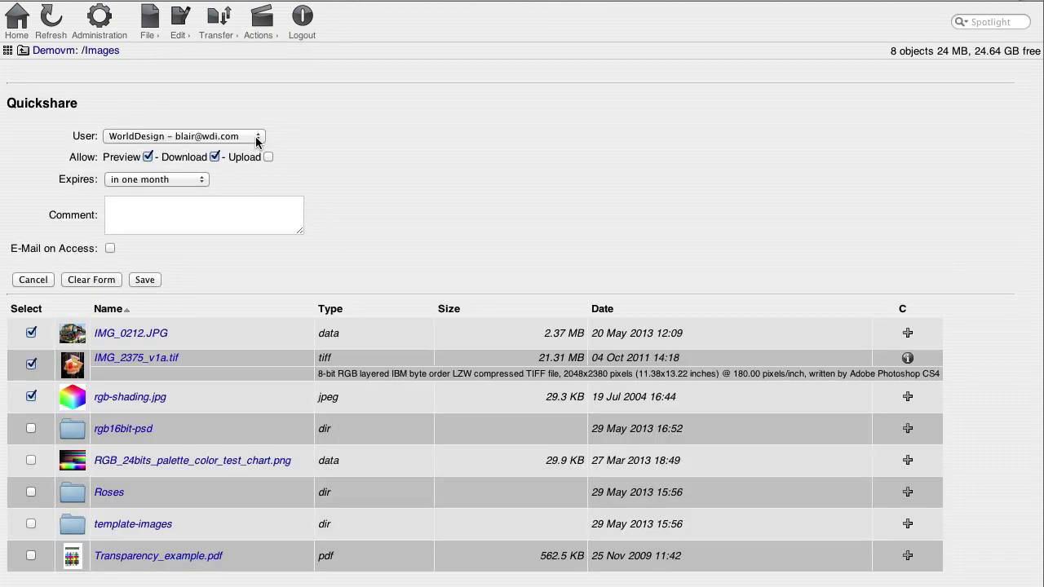
pyautogui.click(255, 136)
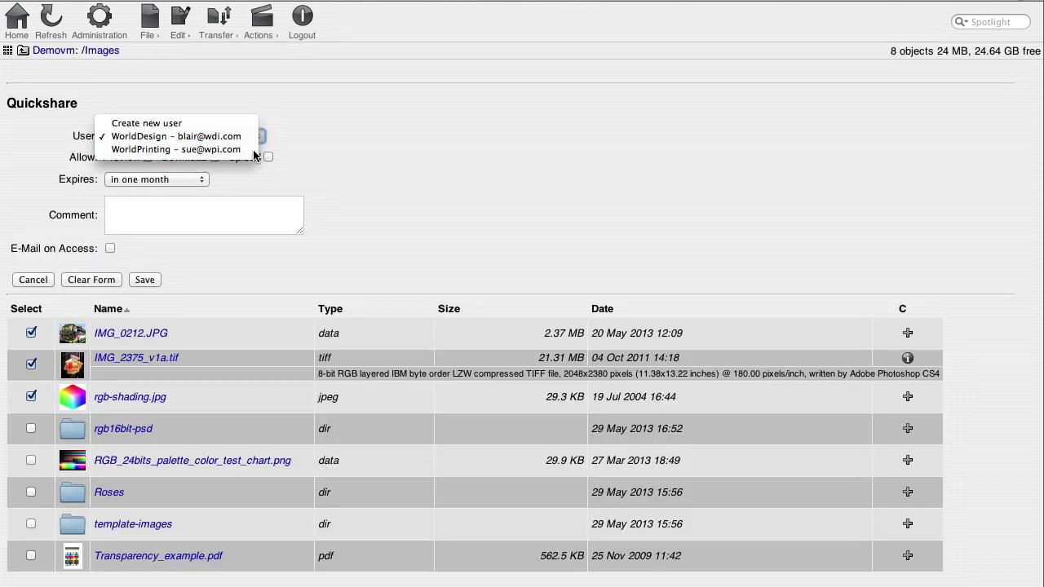
pyautogui.click(244, 150)
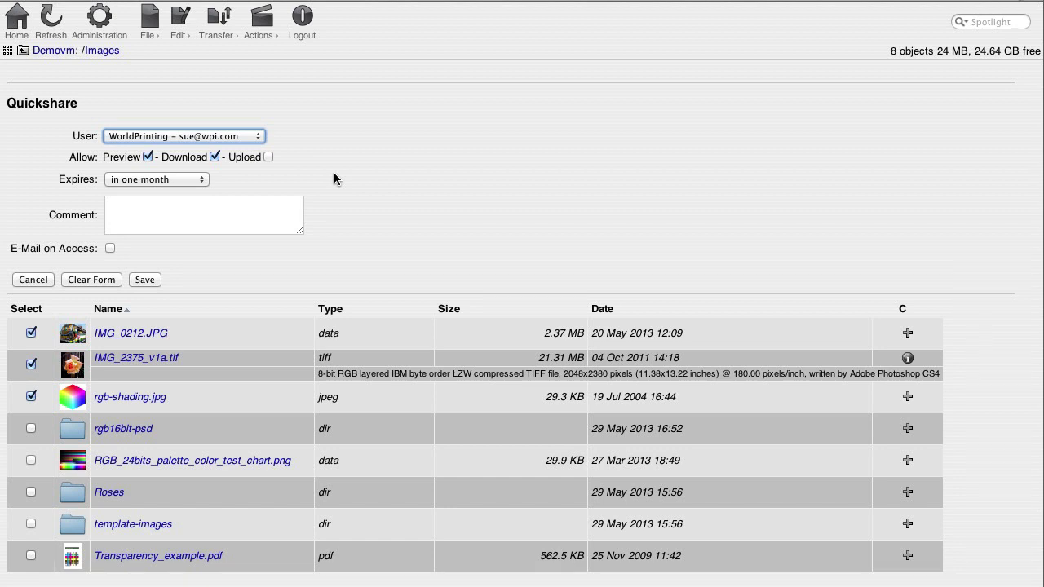
# Step: Keep download, expire in three months, comment 'Here are the files you requested', enable access e-mails, save
pyautogui.click(149, 157)
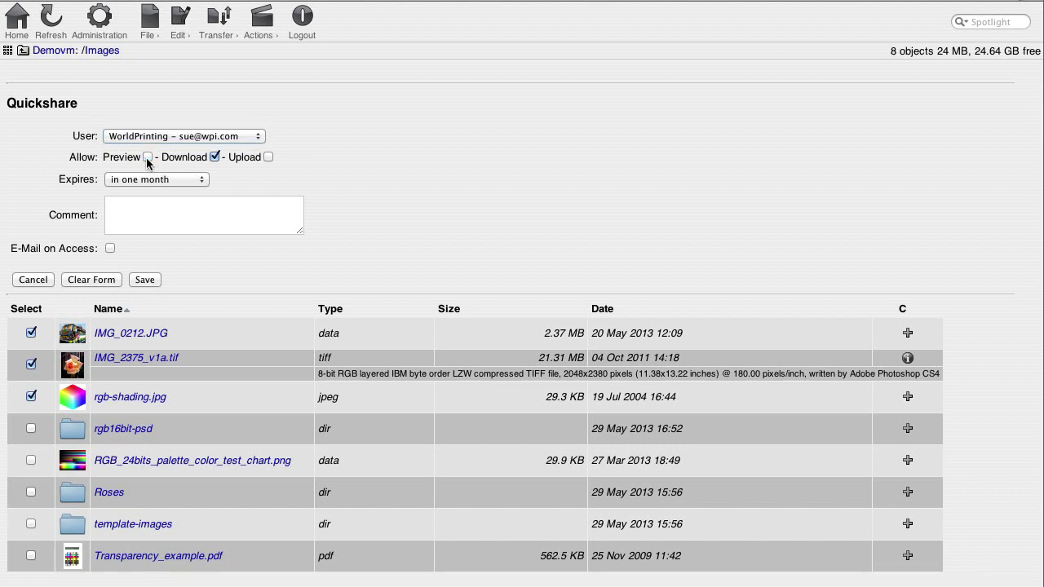
pyautogui.click(214, 158)
pyautogui.click(214, 158)
pyautogui.click(200, 179)
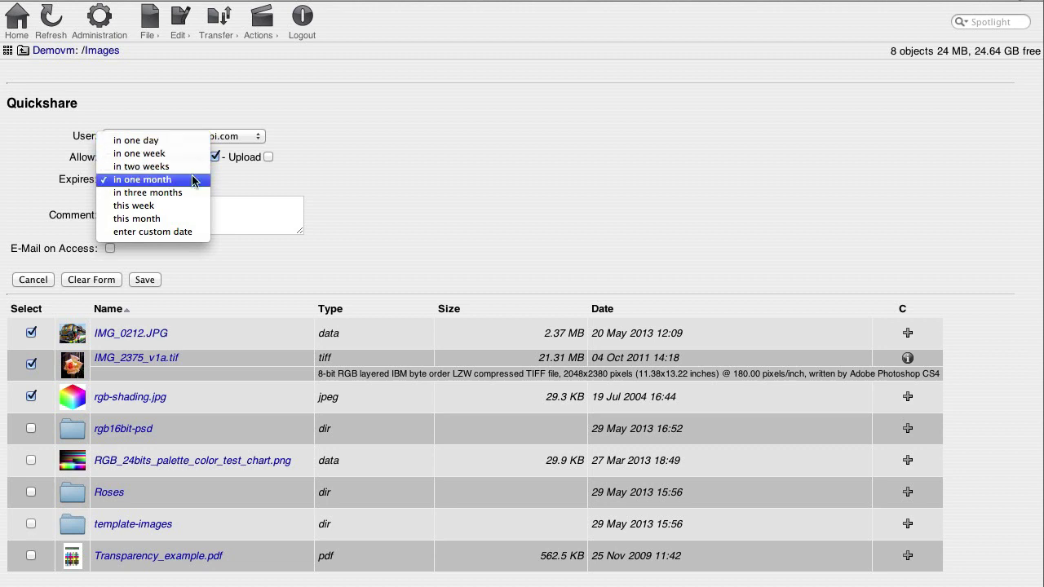
pyautogui.click(194, 192)
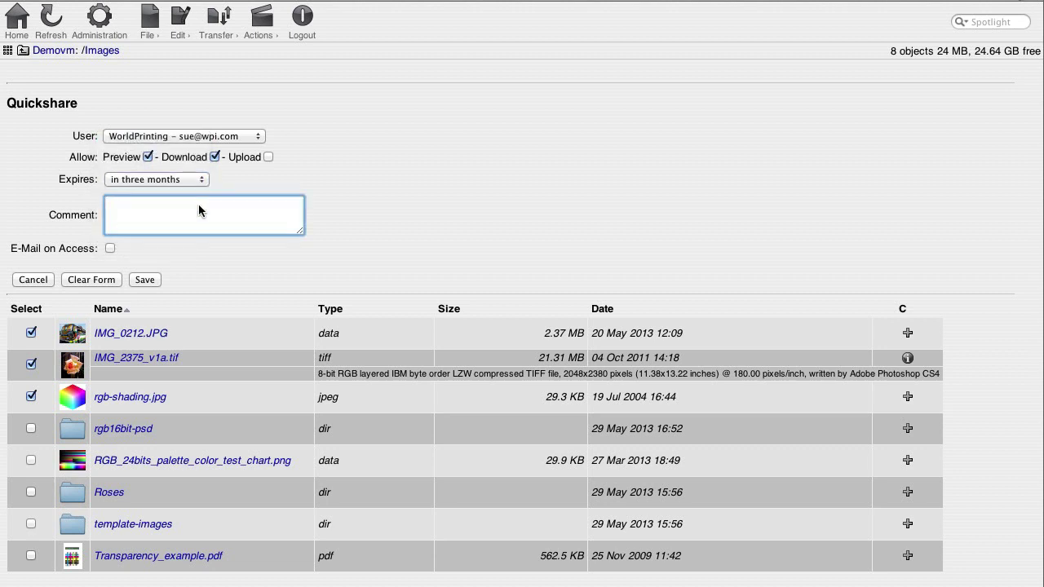
pyautogui.write('Here are the files you requested')
pyautogui.click(110, 249)
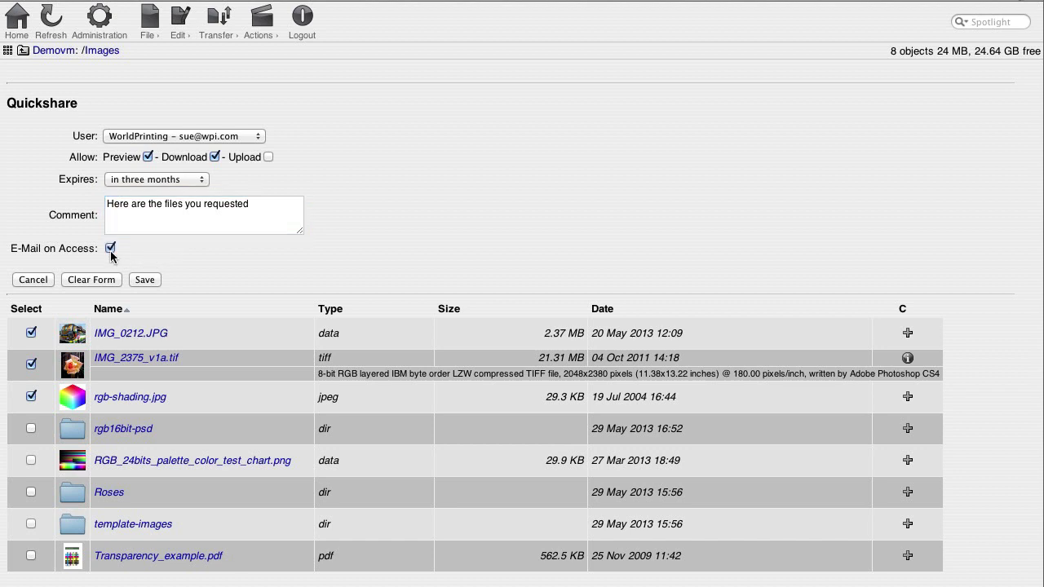
pyautogui.click(147, 280)
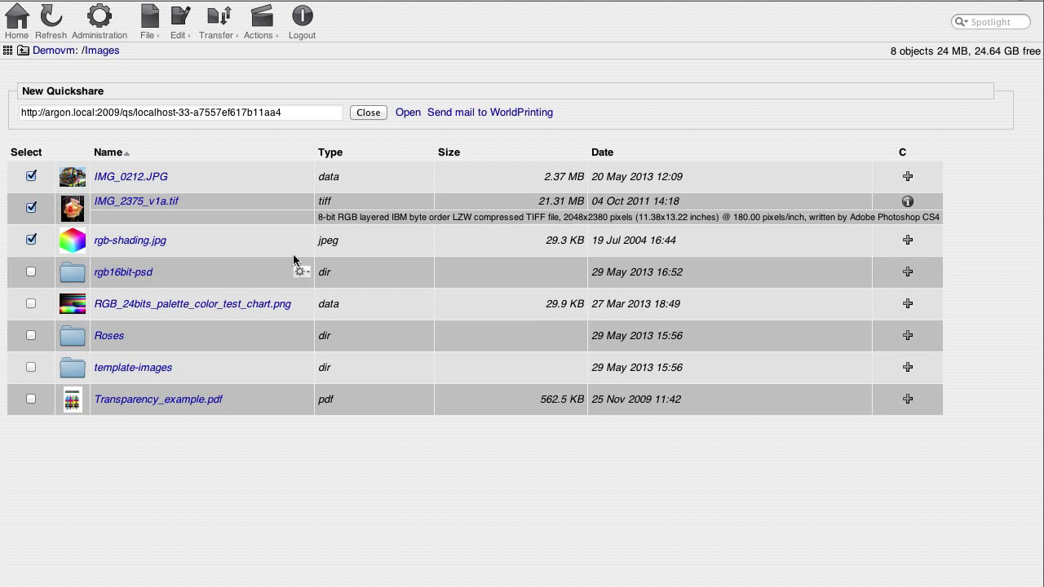
# Step: Draft the link e-mail to WorldPrinting and close the New Quickshare notice
pyautogui.click(512, 116)
pyautogui.click(363, 112)
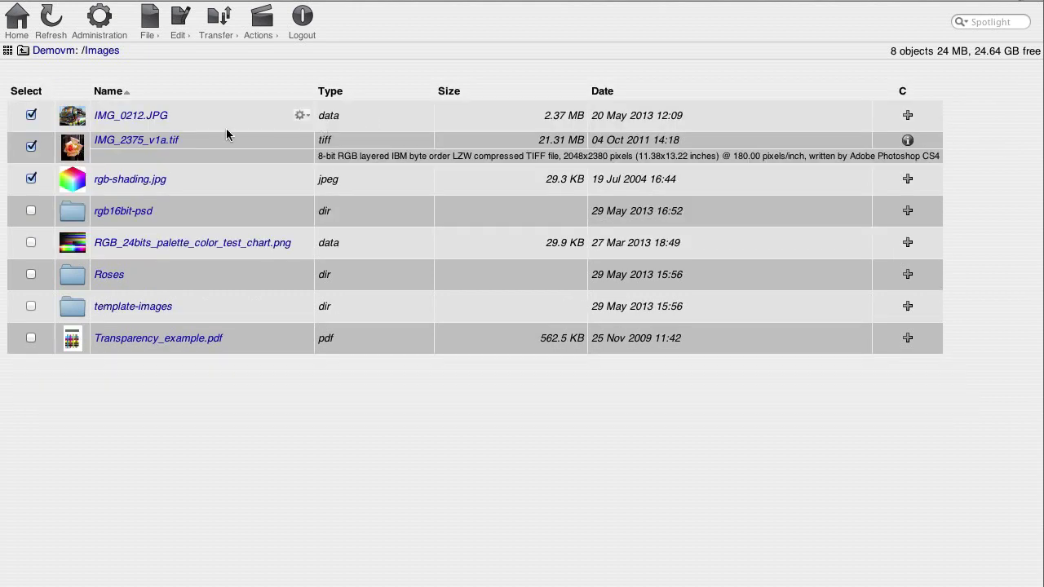
# Step: Start a quickshare for new recipient user BigCustomer with a password and e-mail address
pyautogui.click(179, 20)
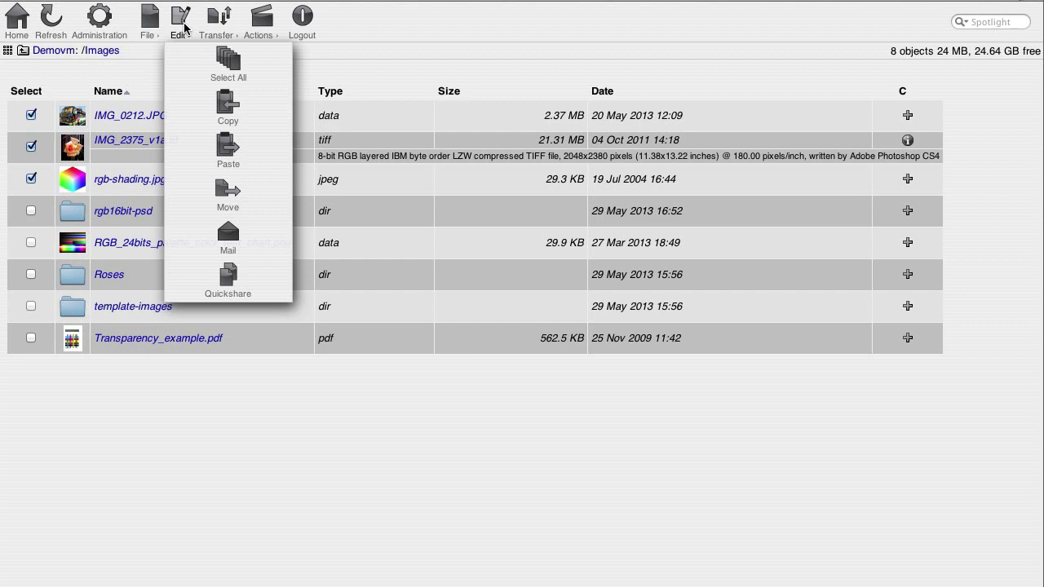
pyautogui.click(229, 275)
pyautogui.click(254, 137)
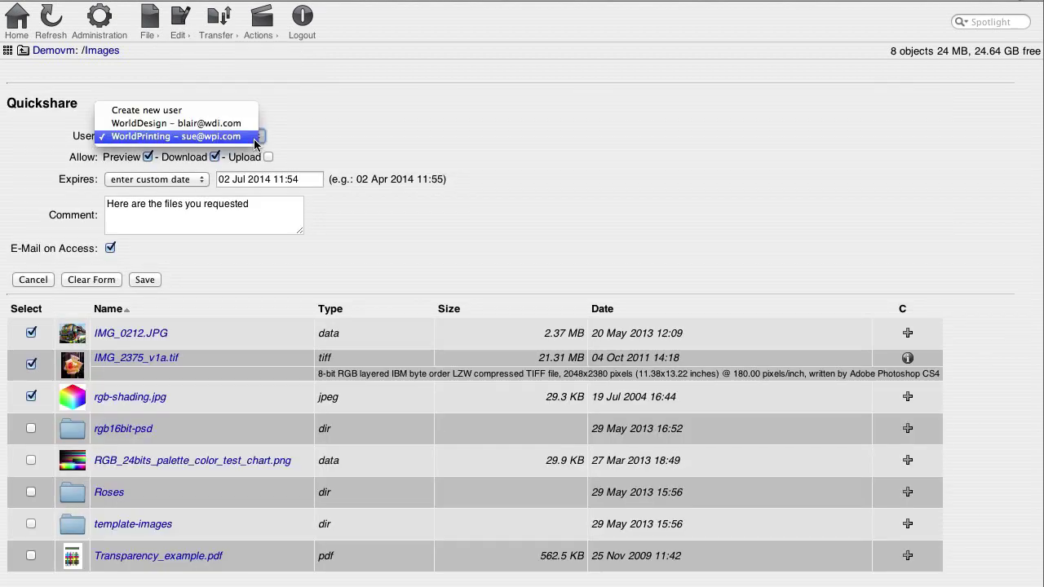
pyautogui.click(250, 112)
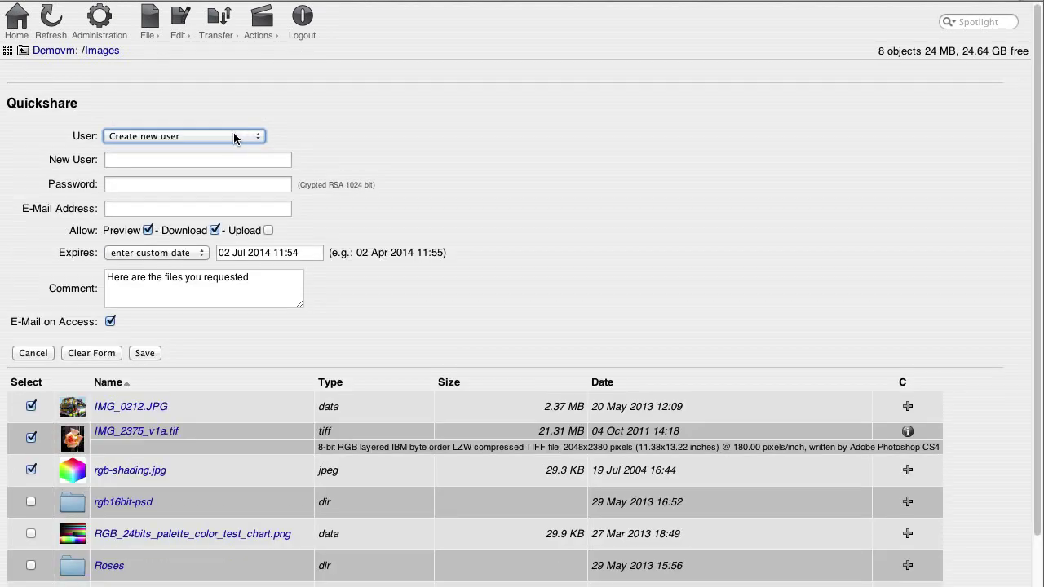
pyautogui.click(170, 158)
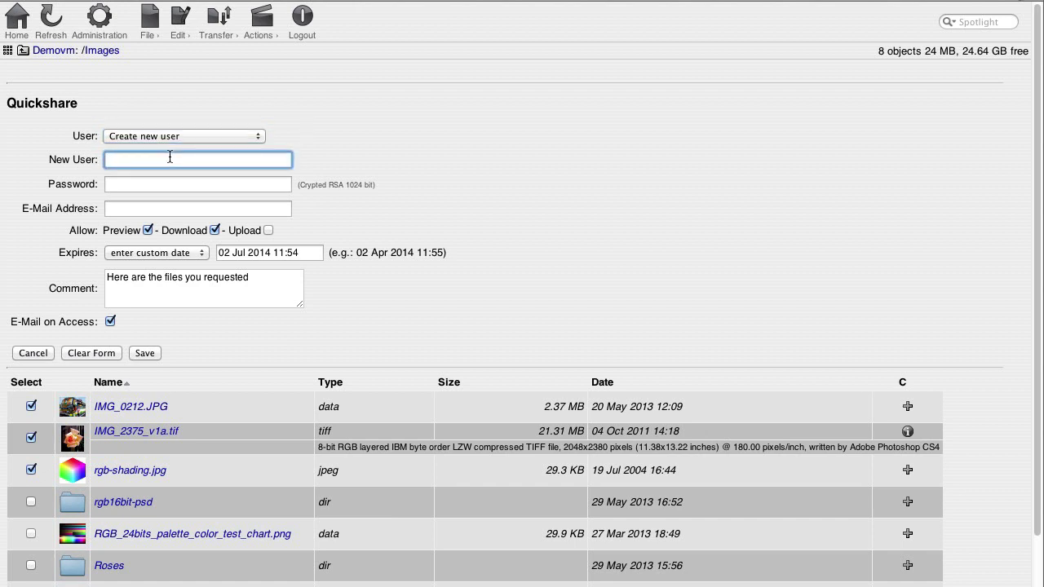
pyautogui.write('BigCusto')
pyautogui.write('mer')
pyautogui.press('Tab')
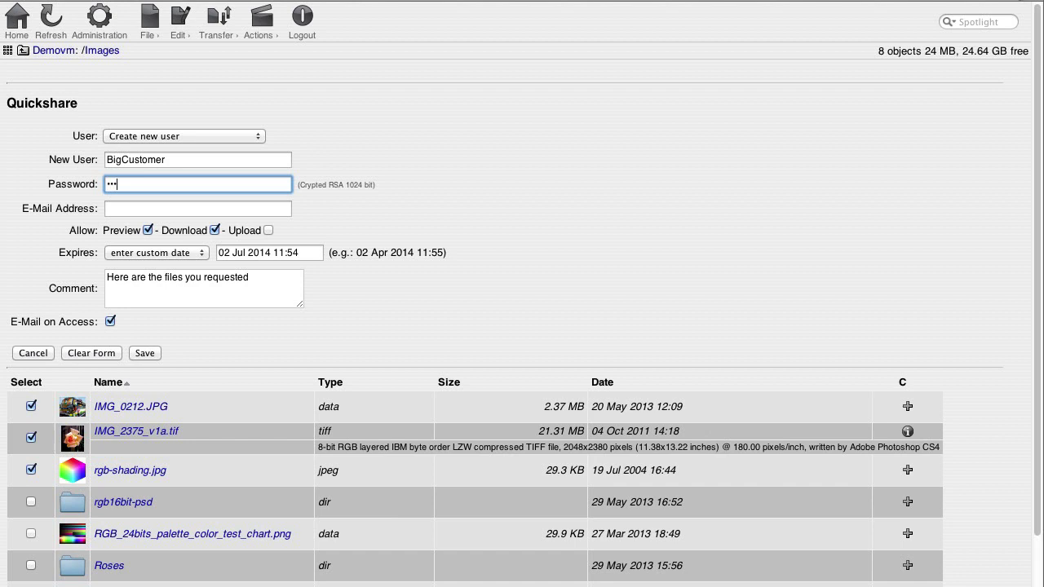
pyautogui.press('Tab')
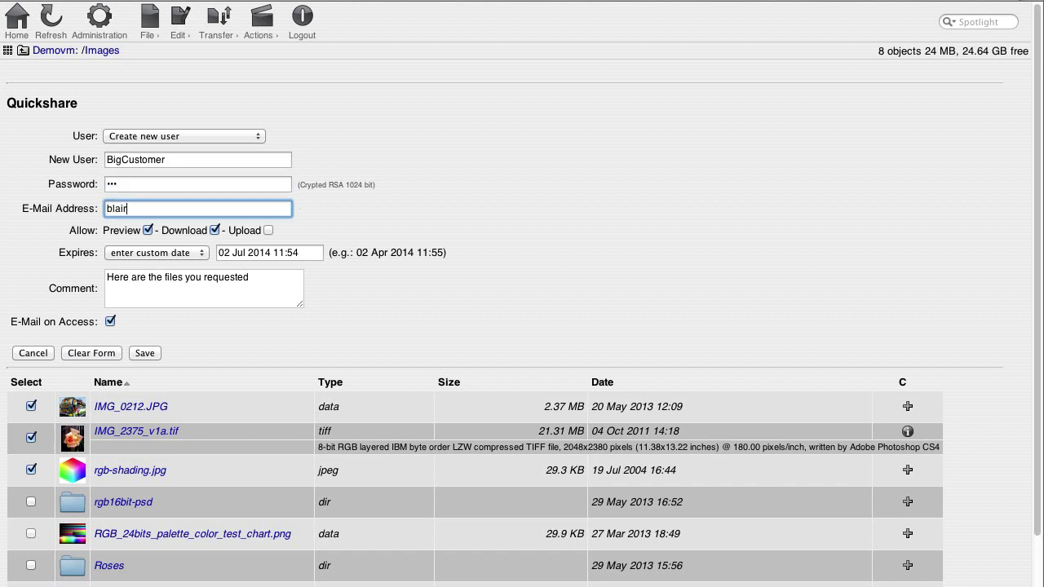
# Step: Set the quickshare to expire this month, save it and open its link
pyautogui.click(202, 253)
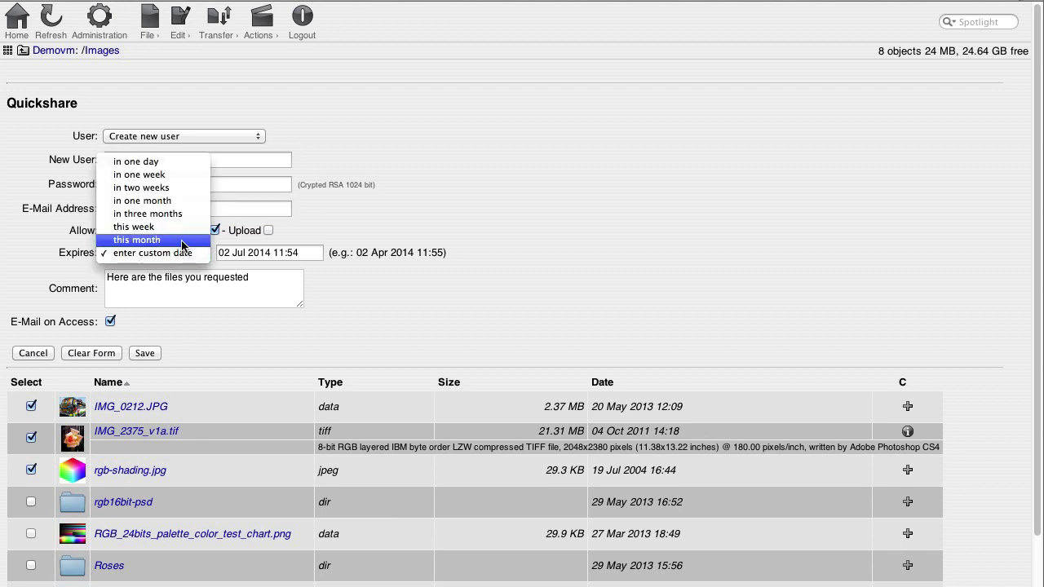
pyautogui.click(183, 241)
pyautogui.click(146, 354)
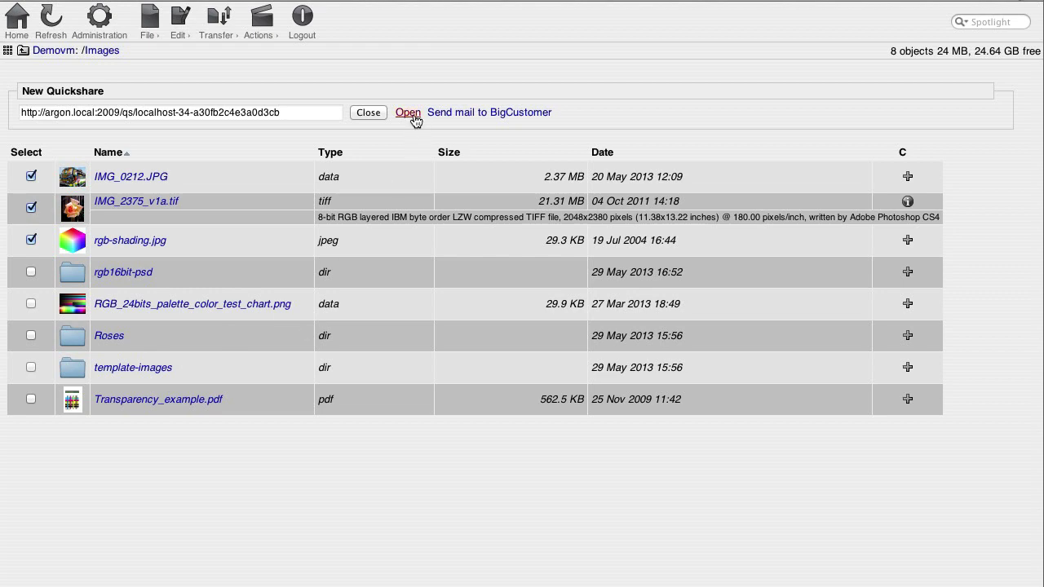
pyautogui.click(414, 117)
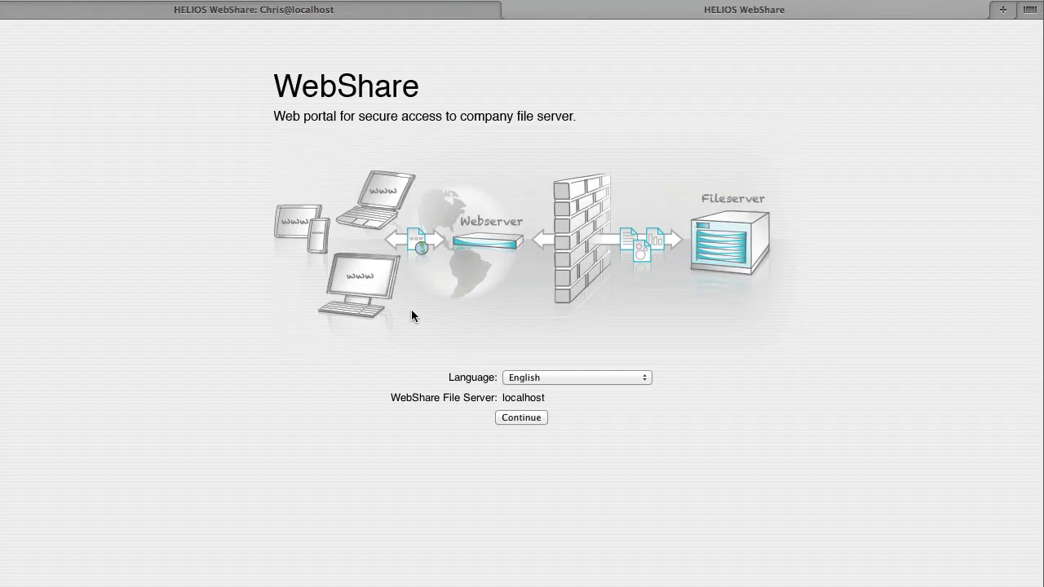
# Step: Log into the share link with the recipient's password, then return to the first tab
pyautogui.click(540, 417)
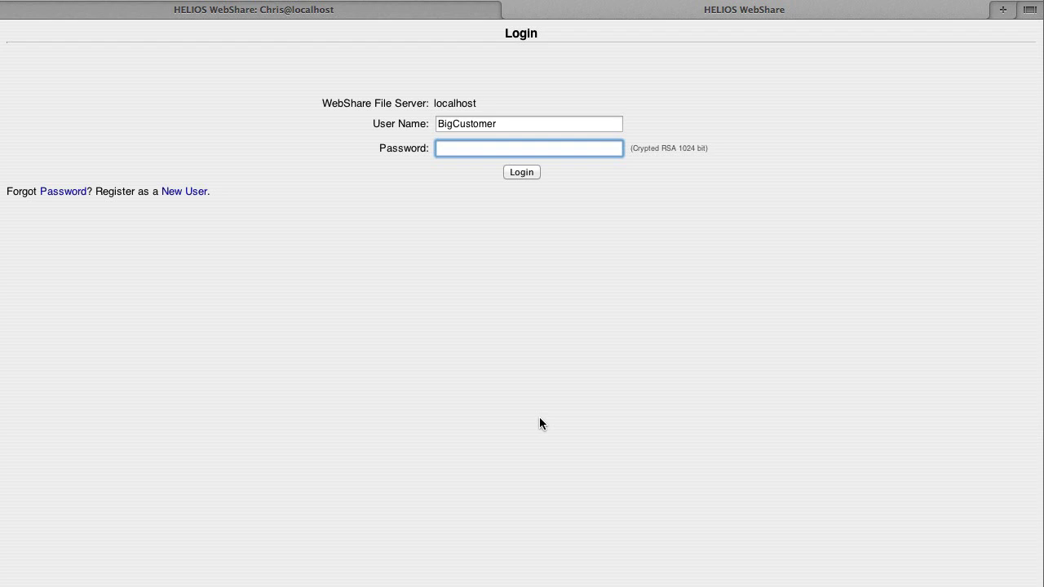
pyautogui.press('Return')
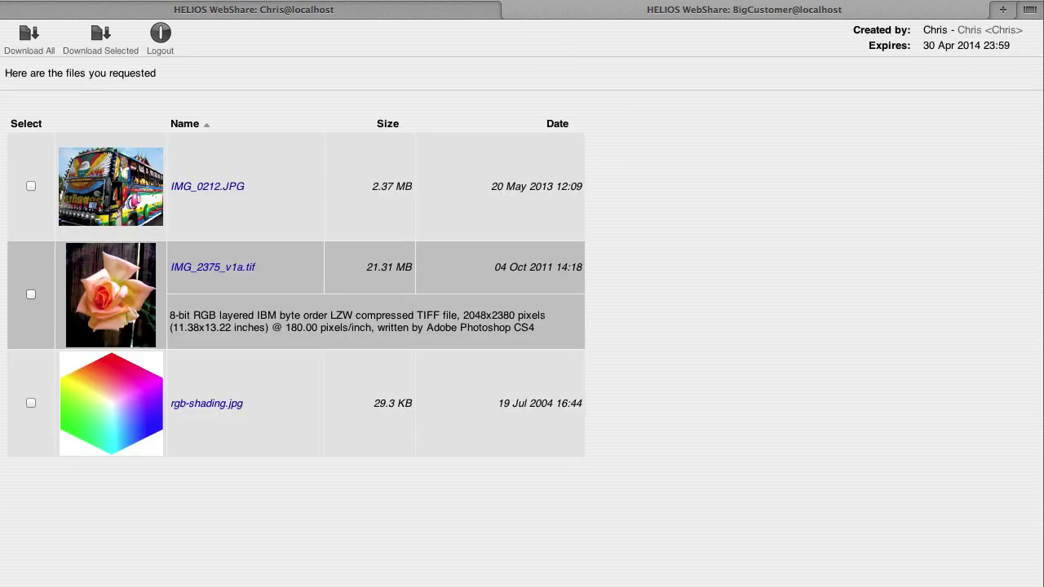
pyautogui.click(254, 11)
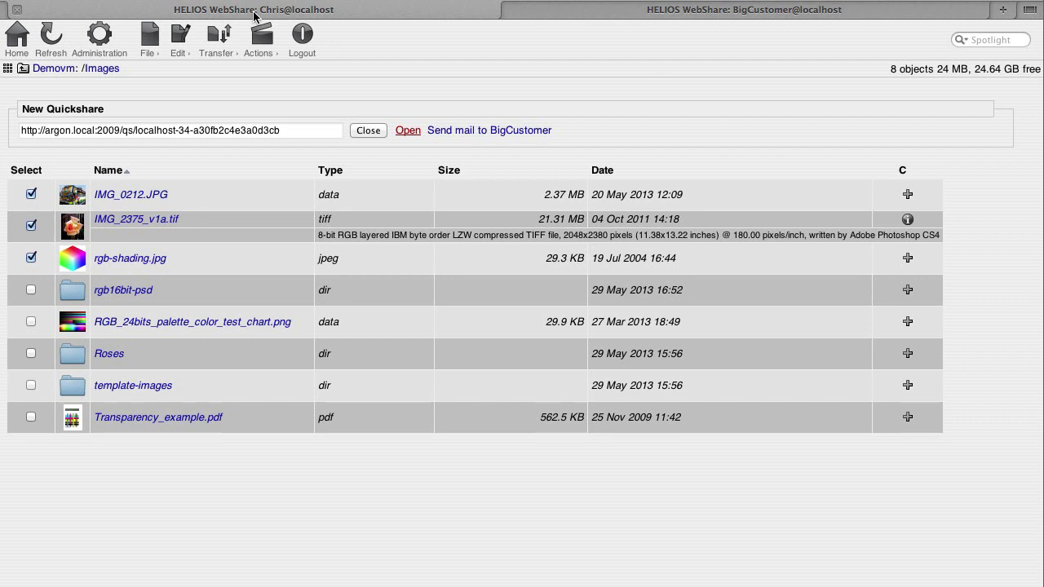
# Step: In Quickshare Administration, extend quickshare 32's expiry by one month and save
pyautogui.click(99, 33)
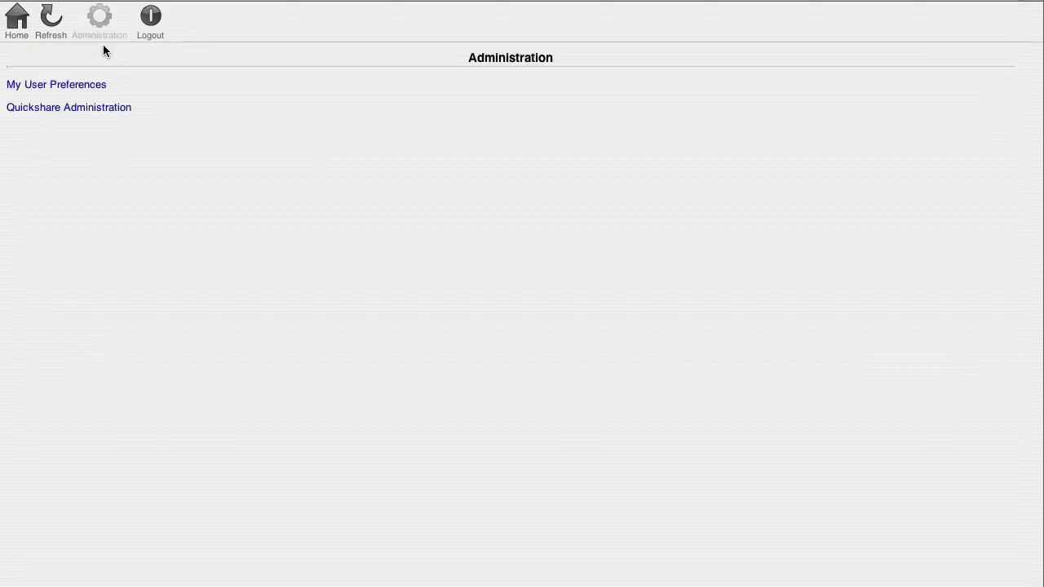
pyautogui.click(90, 109)
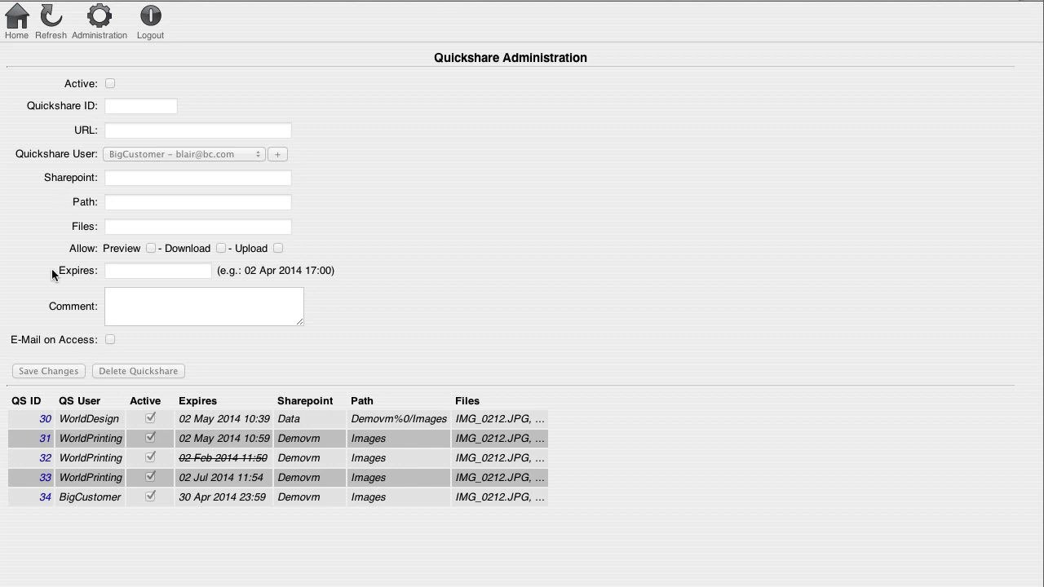
pyautogui.click(45, 458)
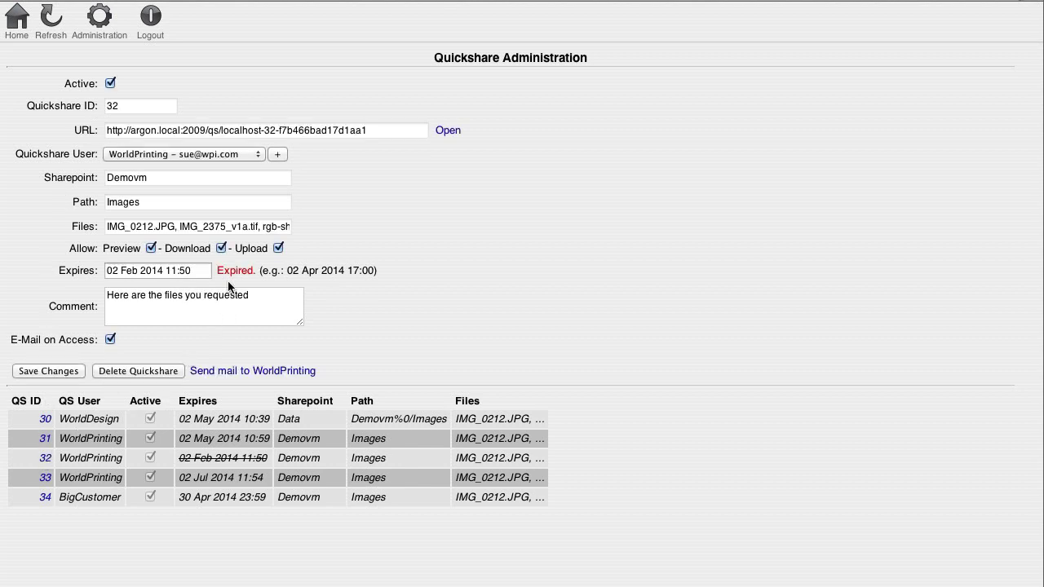
pyautogui.click(205, 270)
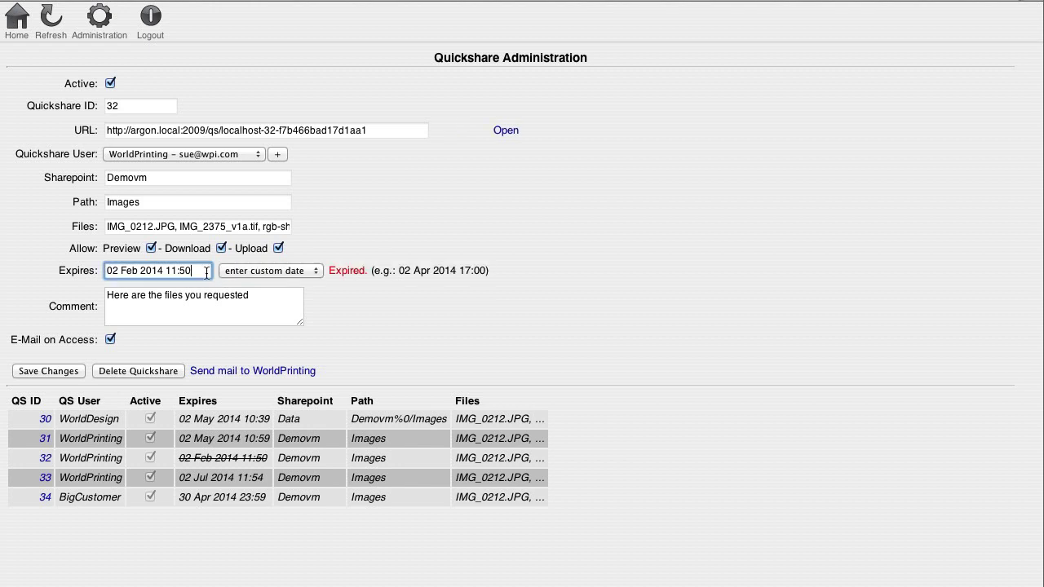
pyautogui.click(255, 276)
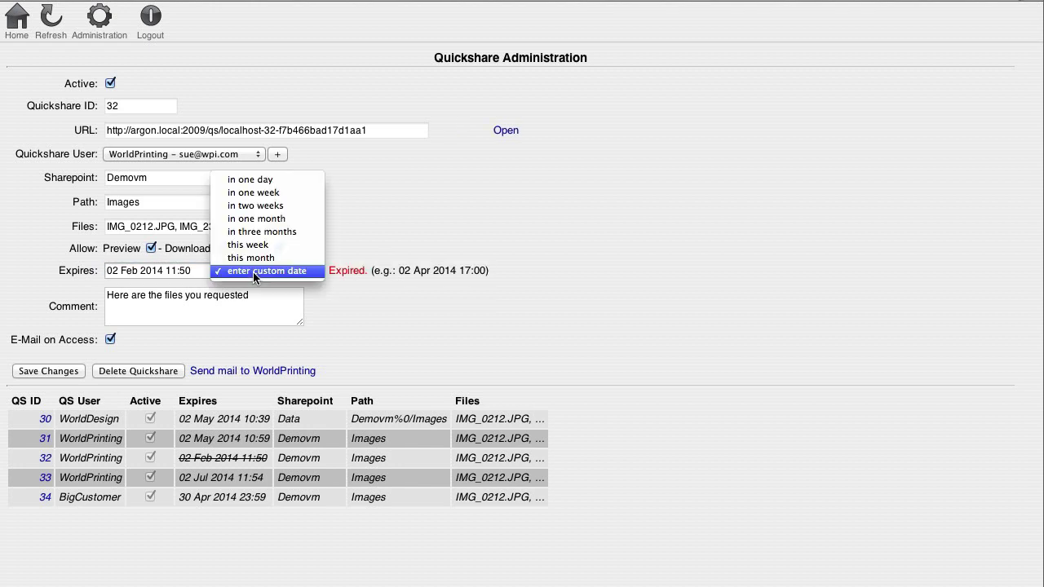
pyautogui.click(265, 222)
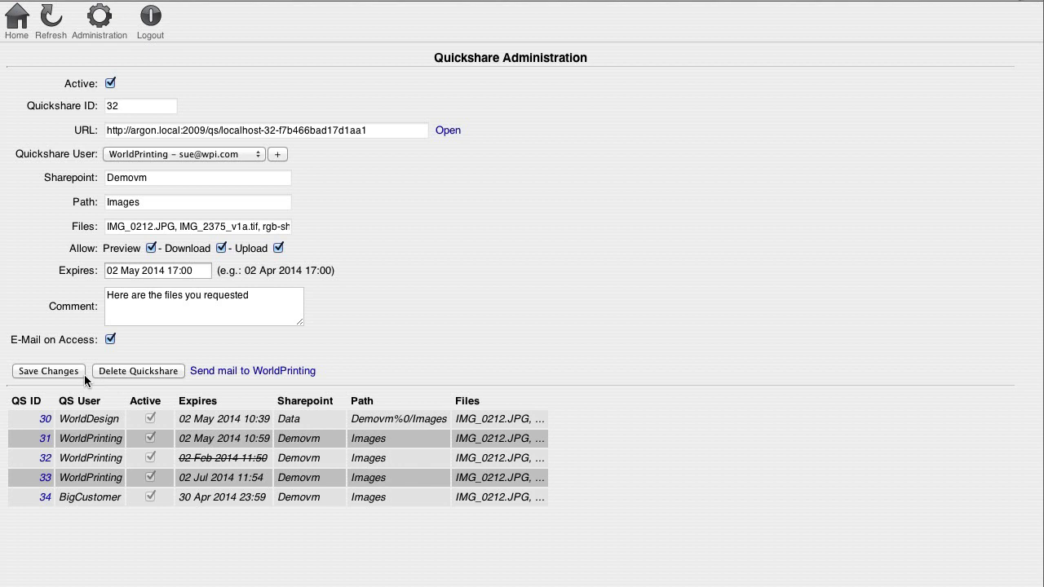
pyautogui.click(62, 372)
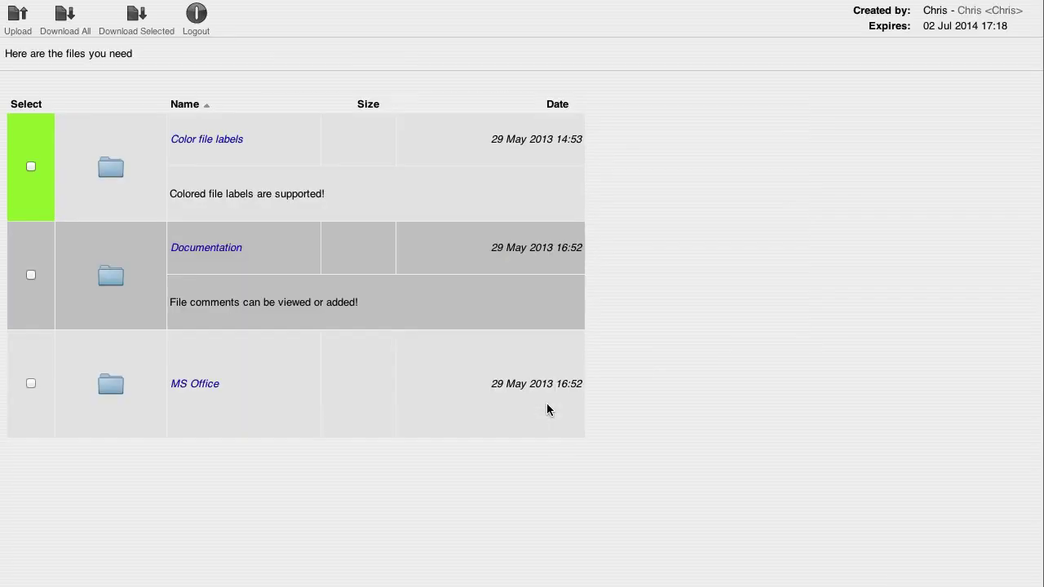
# Step: Open Documentation > HELIOS UB2 manuals, then log into the mailed quickshare link as recipient
pyautogui.click(211, 259)
pyautogui.click(238, 170)
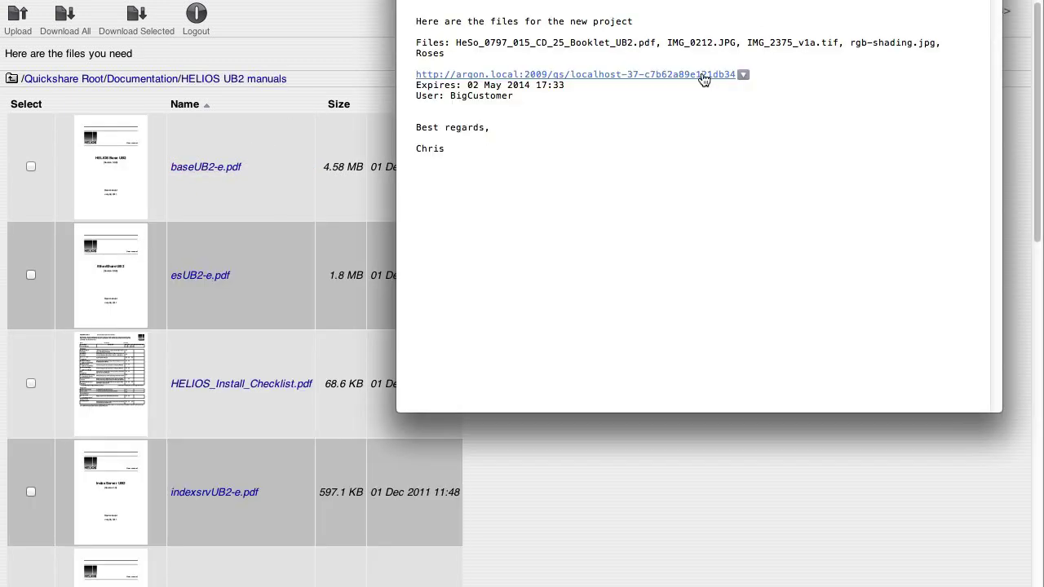
pyautogui.click(699, 77)
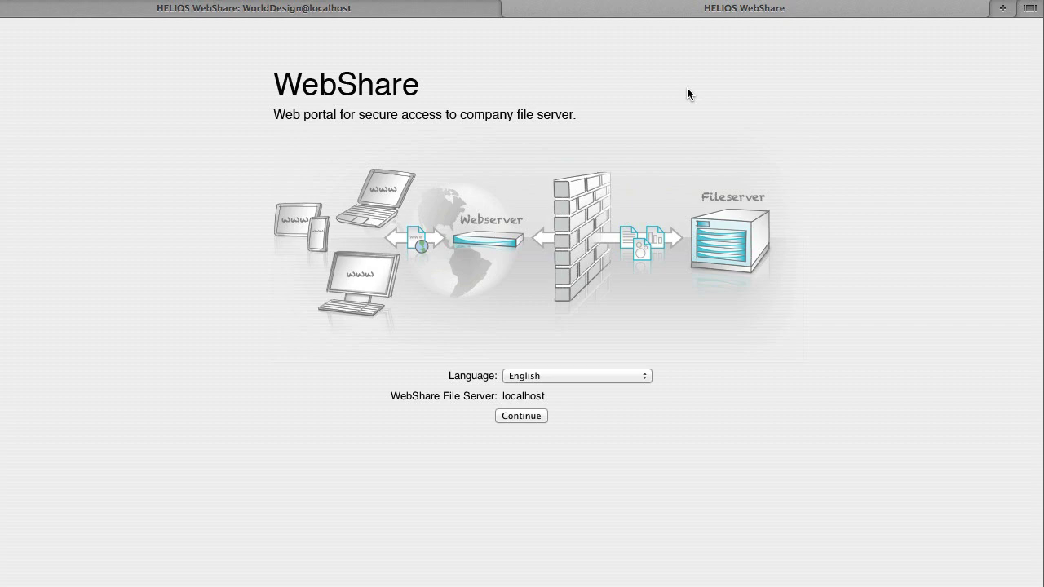
pyautogui.click(517, 418)
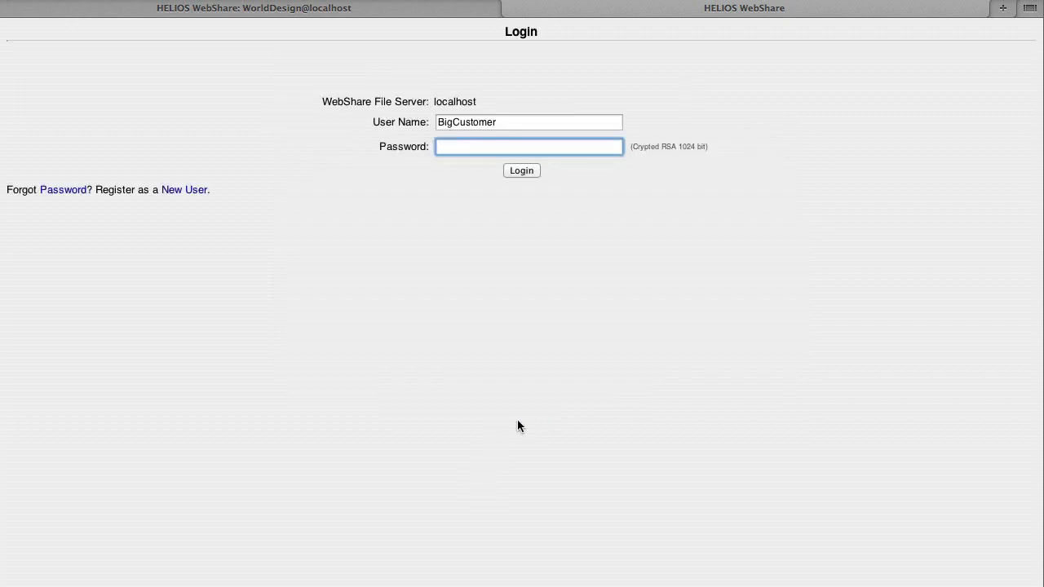
pyautogui.write('••')
pyautogui.press('Return')
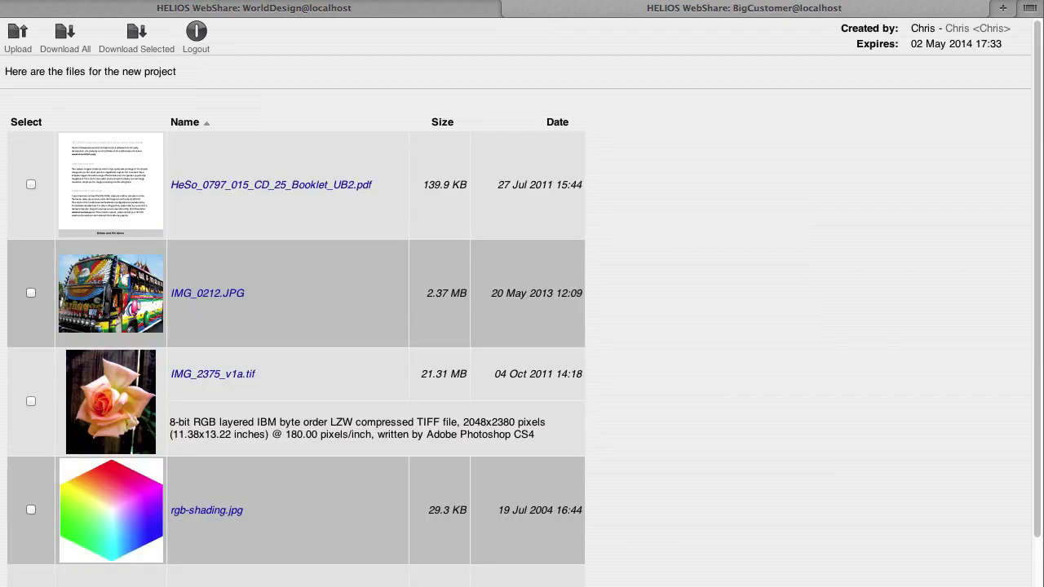
pyautogui.scroll(-3, 391, 432)
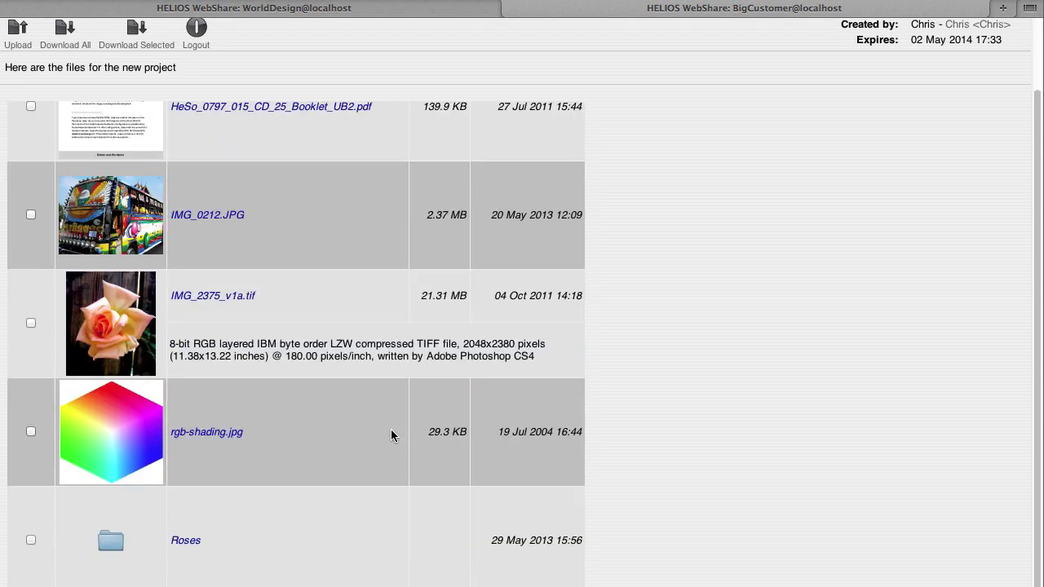
# Step: Preview the IMG_2374.psd rose at 1024 pixels, close it, and return to the share root
pyautogui.click(186, 545)
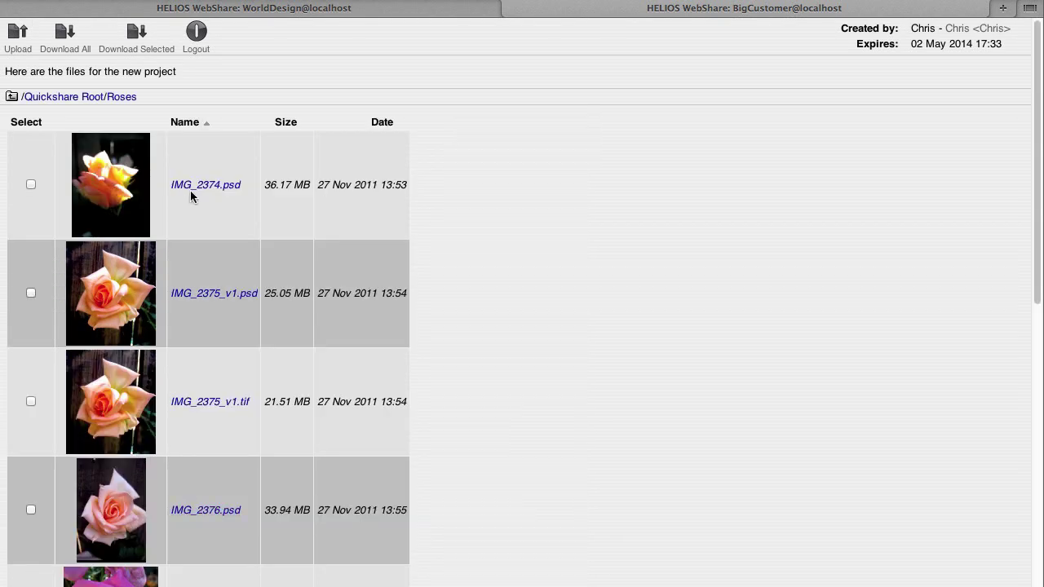
pyautogui.click(200, 189)
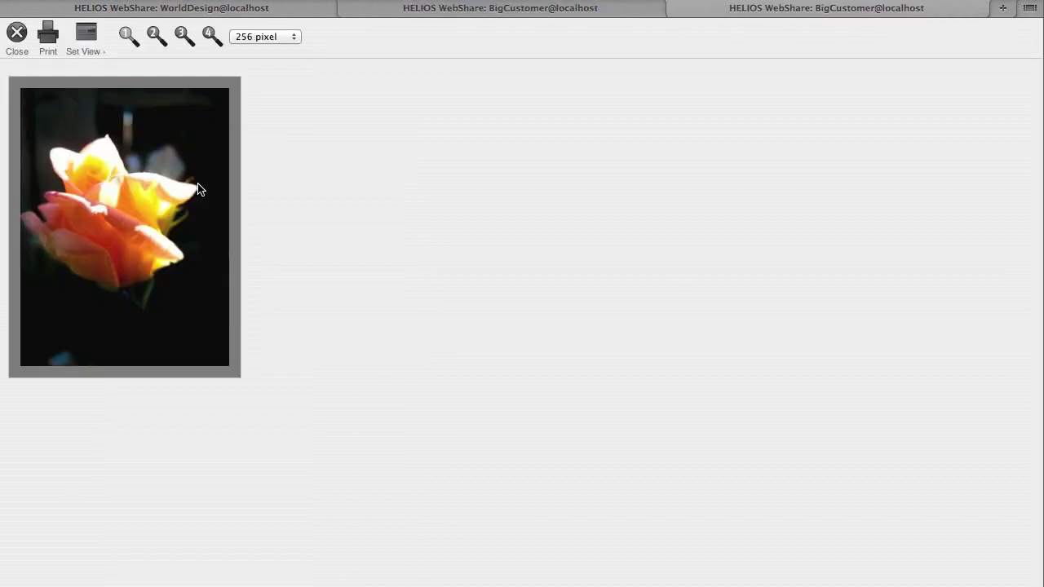
pyautogui.click(157, 36)
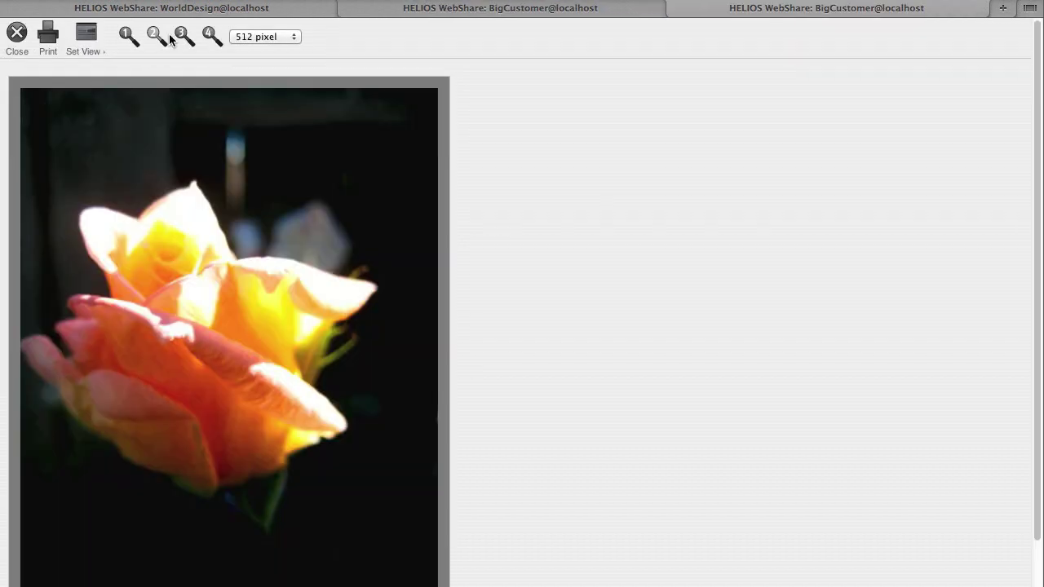
pyautogui.click(185, 36)
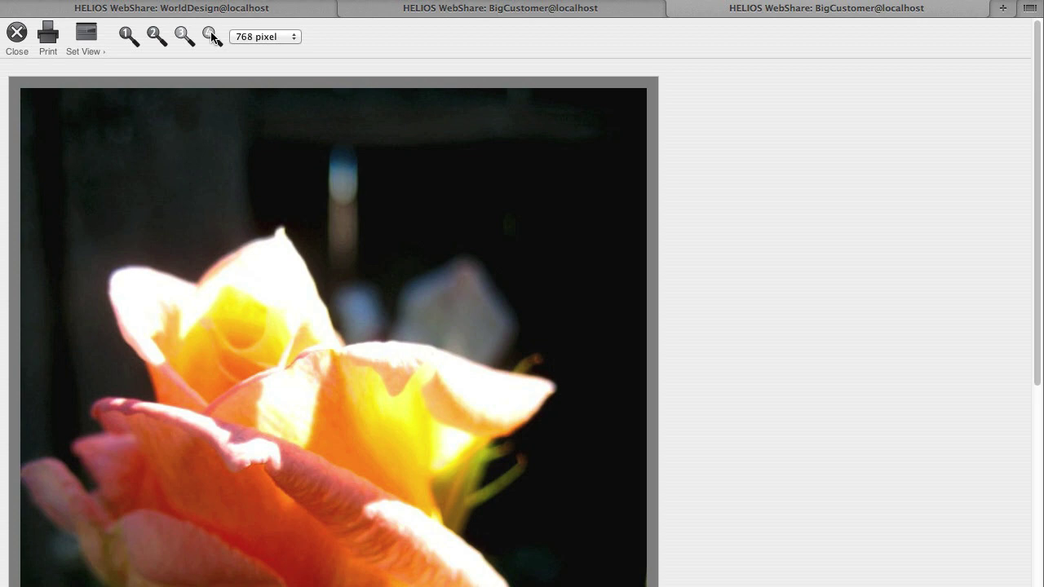
pyautogui.click(211, 36)
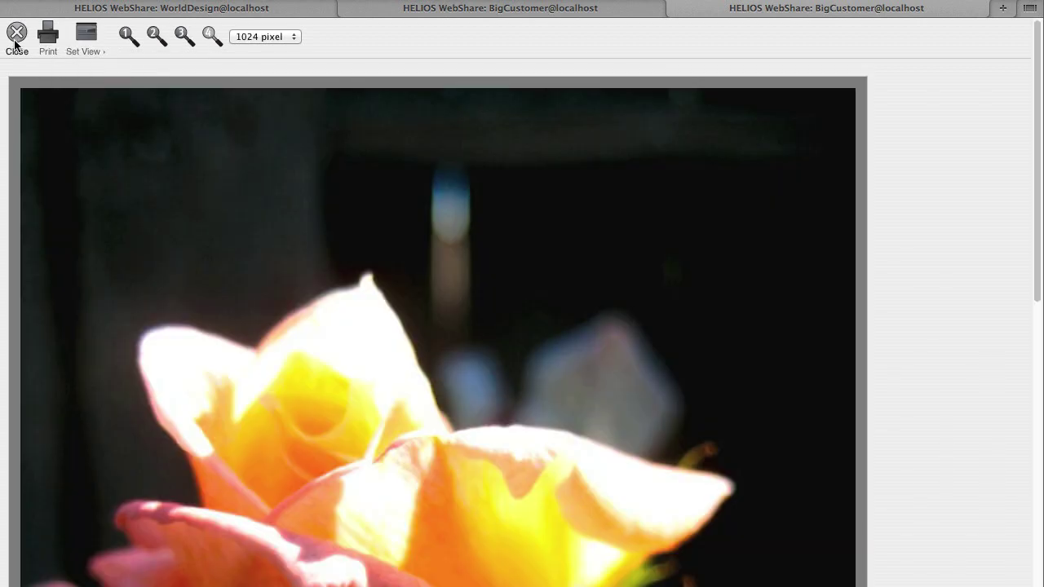
pyautogui.click(16, 37)
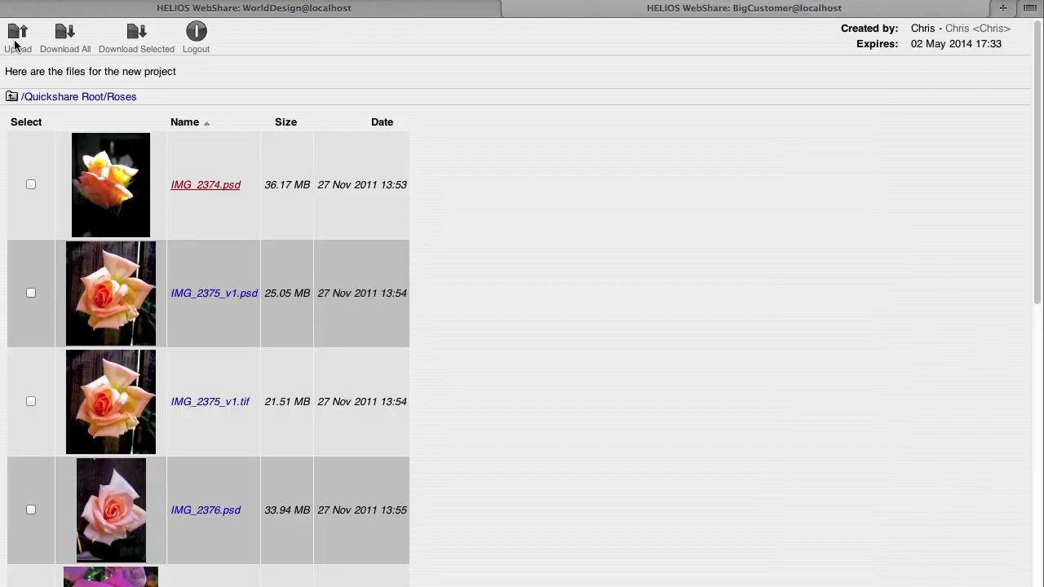
pyautogui.click(52, 97)
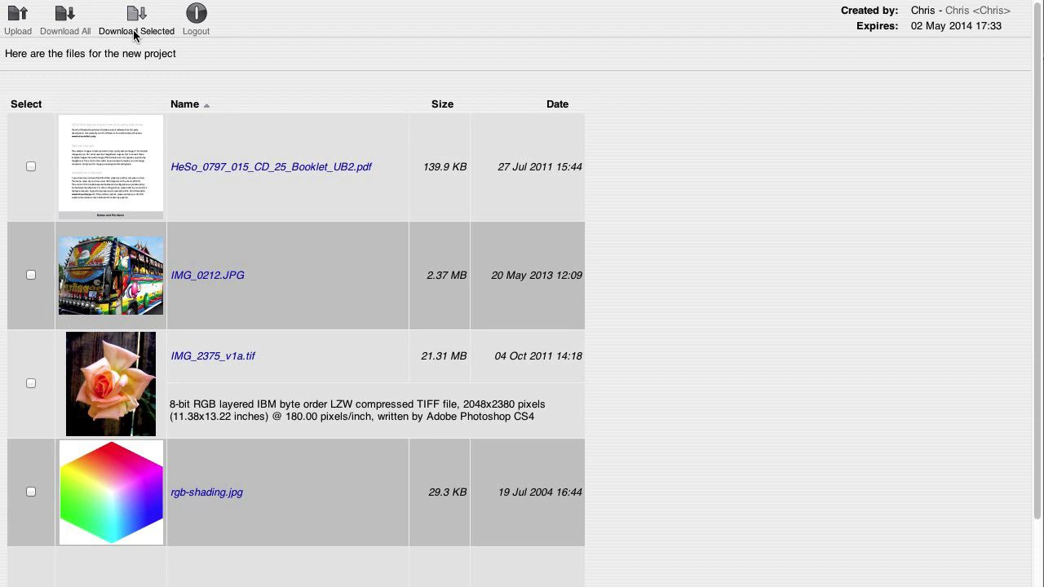
# Step: Download the booklet PDF together with IMG_0212.JPG and reveal them in the download-8 folder
pyautogui.click(31, 276)
pyautogui.click(137, 30)
pyautogui.doubleClick(959, 40)
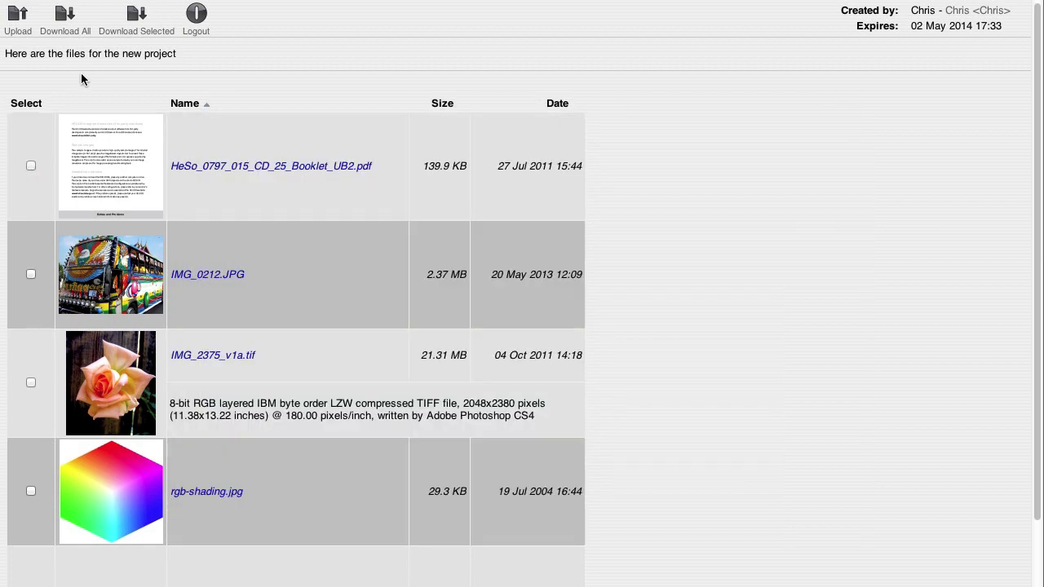
# Step: Start an upload, but cancel the file picker and close the empty Upload window
pyautogui.click(17, 30)
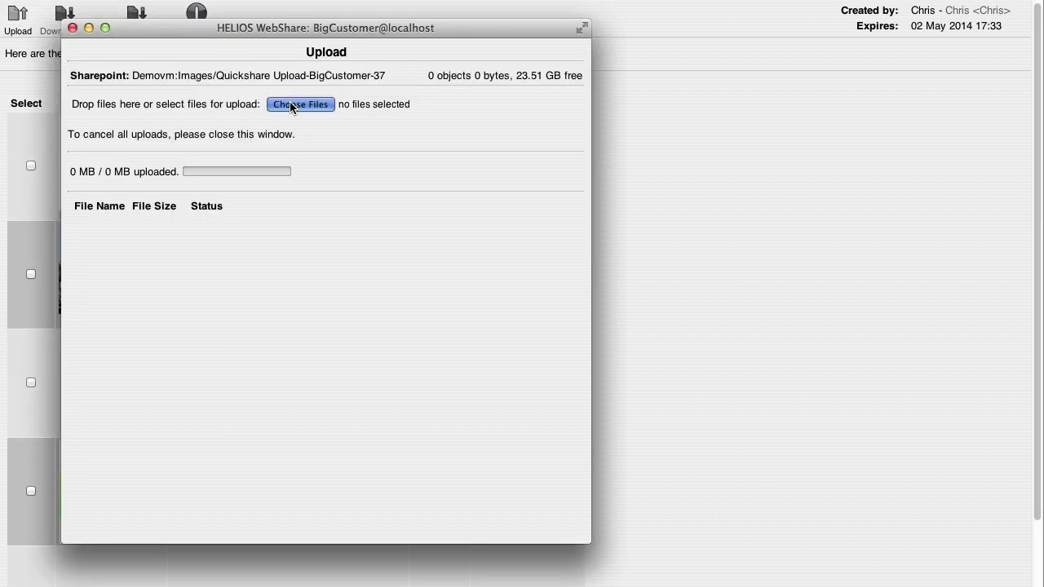
pyautogui.click(310, 102)
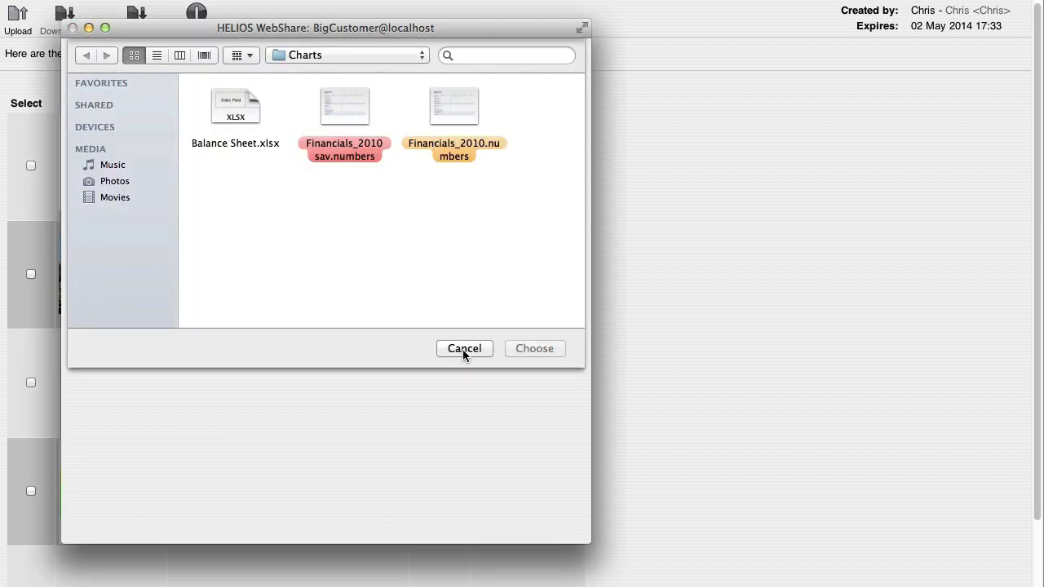
pyautogui.click(463, 349)
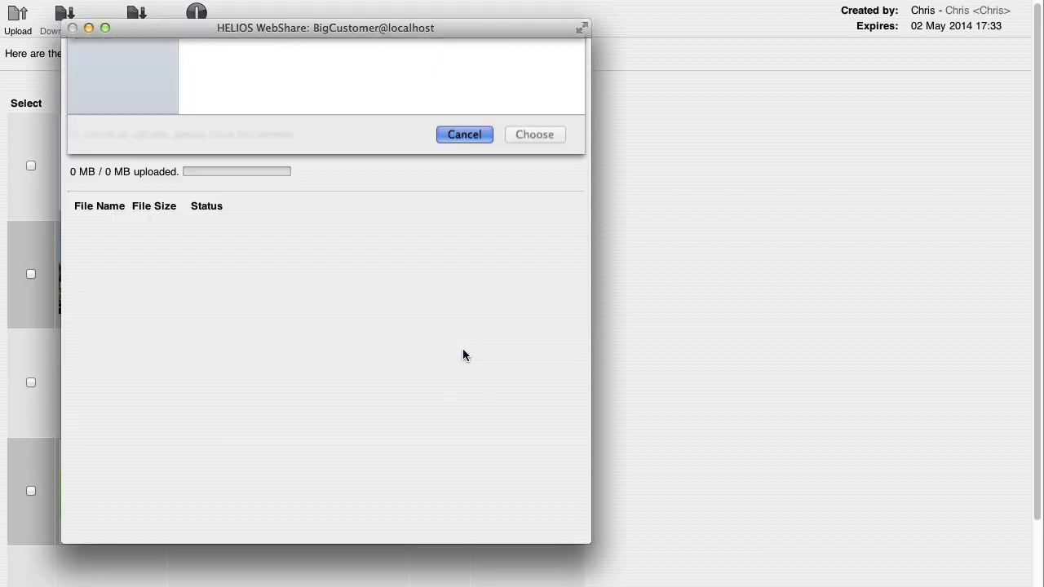
pyautogui.click(72, 28)
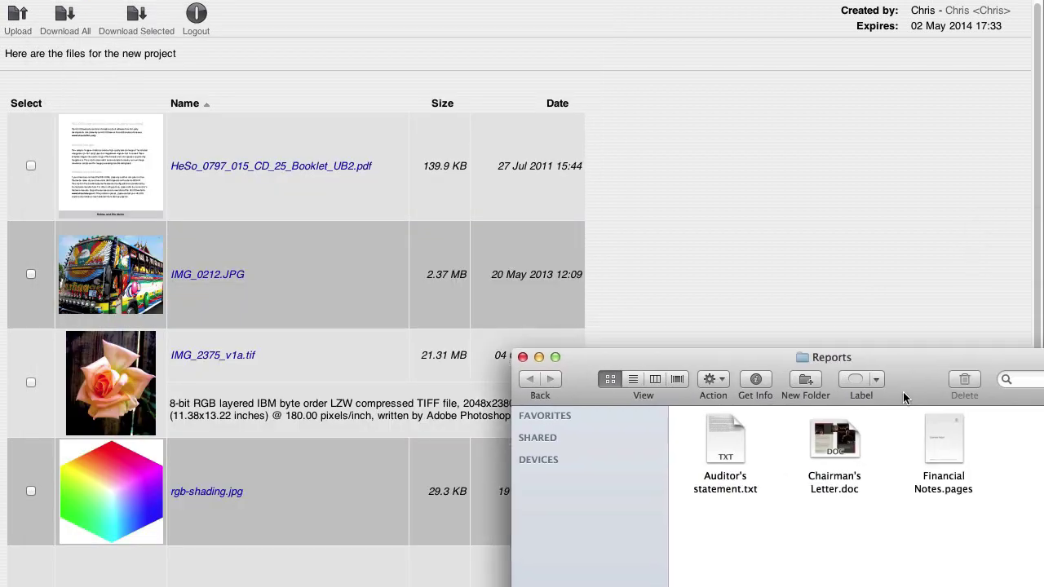
# Step: Drag Auditor's statement, Chairman's Letter and Financial Notes onto the page and confirm their upload
pyautogui.moveTo(991, 505)
pyautogui.mouseDown()
pyautogui.moveTo(697, 444)
pyautogui.moveTo(704, 133)
pyautogui.mouseUp()
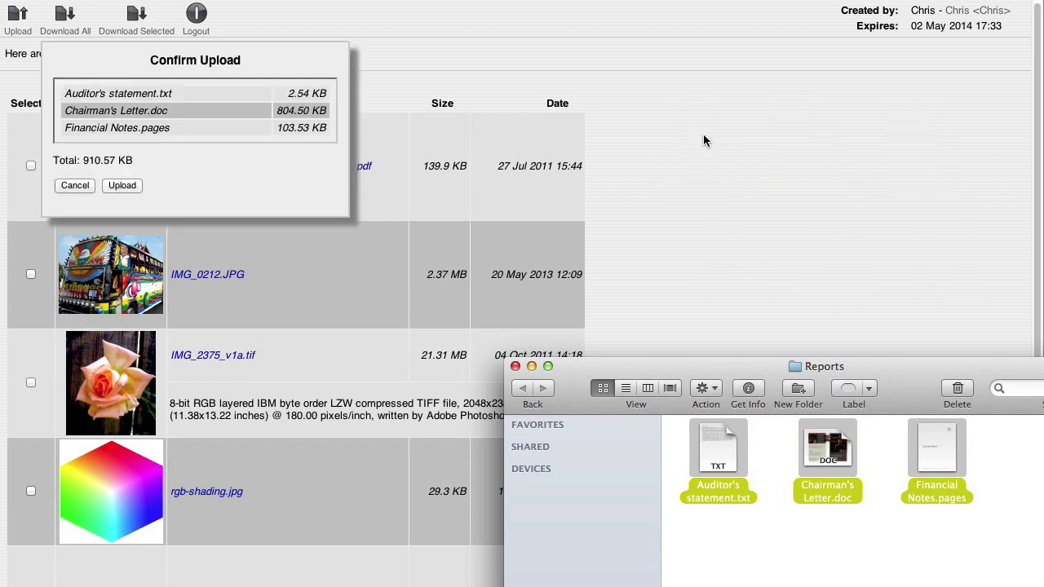
pyautogui.click(129, 186)
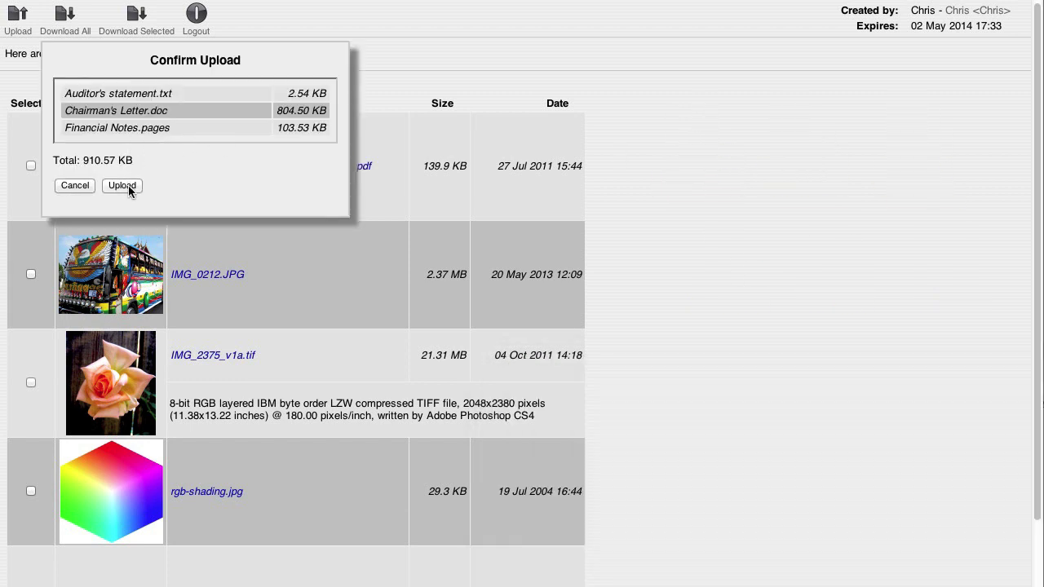
pyautogui.click(128, 186)
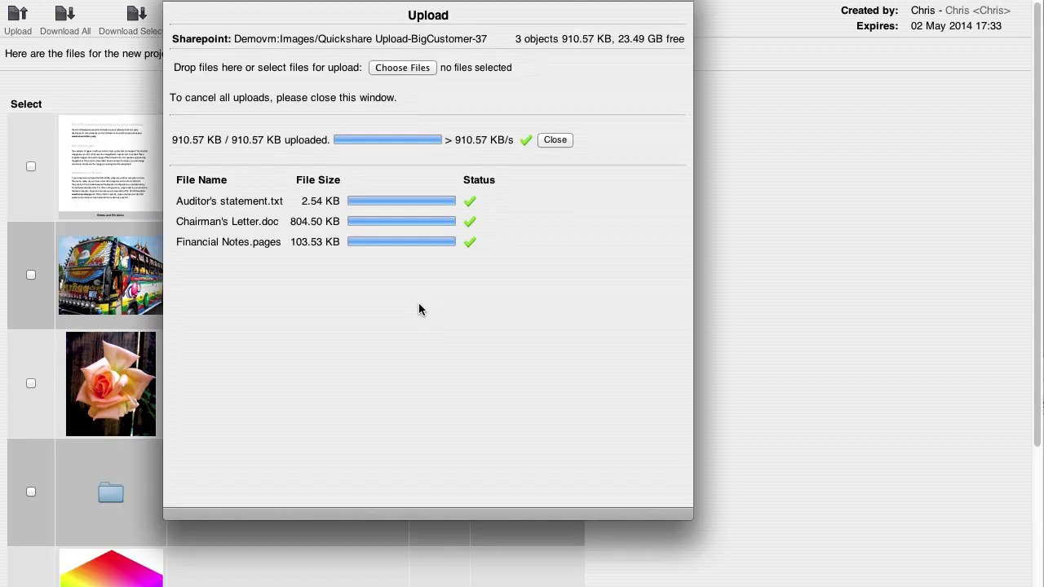
pyautogui.click(555, 140)
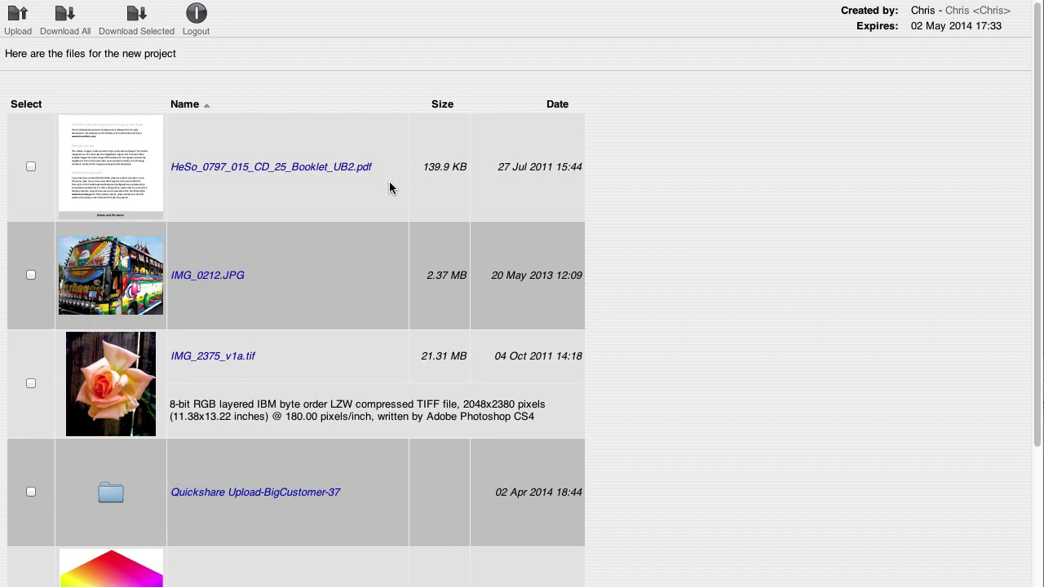
# Step: Check the new Quickshare Upload-BigCustomer-37 folder, then return to the share's root folder
pyautogui.scroll(-2, 318, 192)
pyautogui.scroll(-3, 285, 296)
pyautogui.click(284, 315)
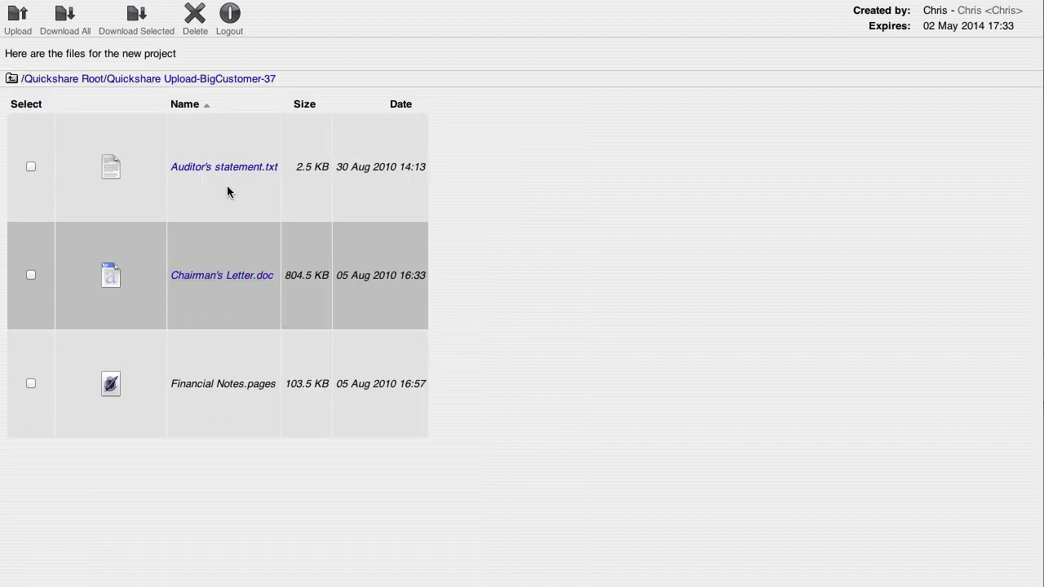
pyautogui.click(199, 79)
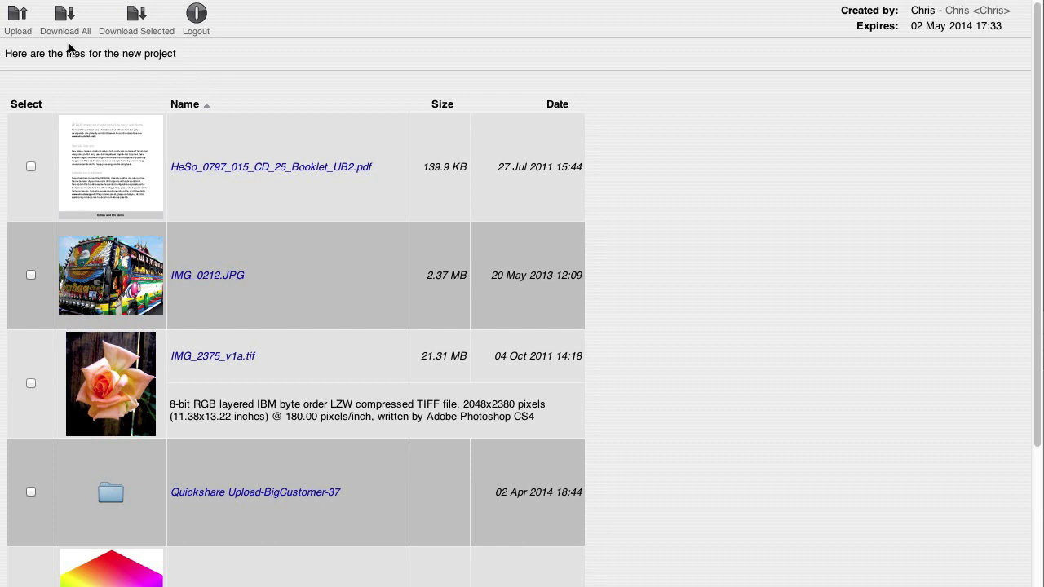
# Step: Upload Annual Report.zip with extraction enabled and close the finished upload window
pyautogui.click(19, 19)
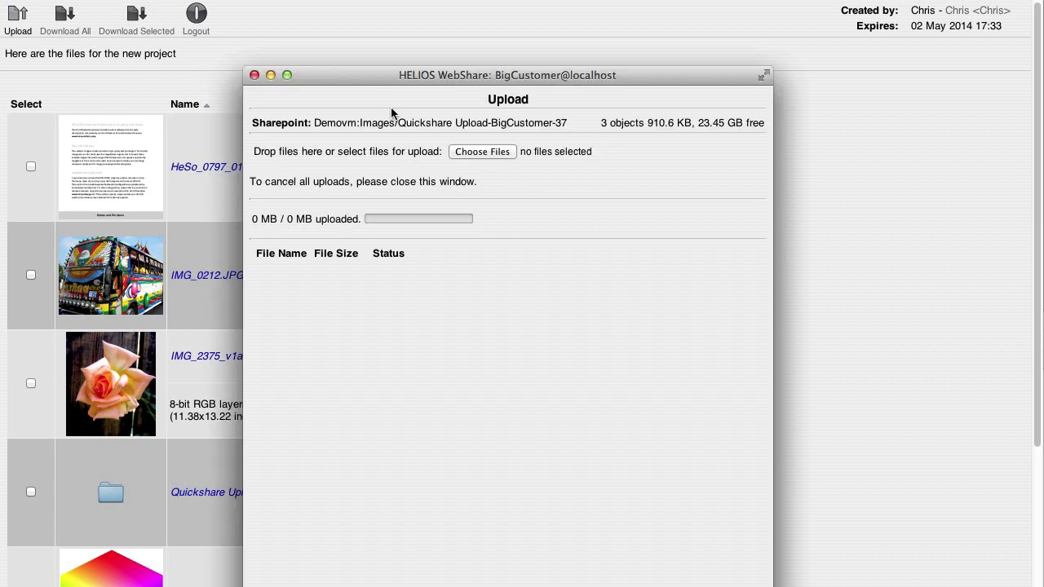
pyautogui.click(469, 148)
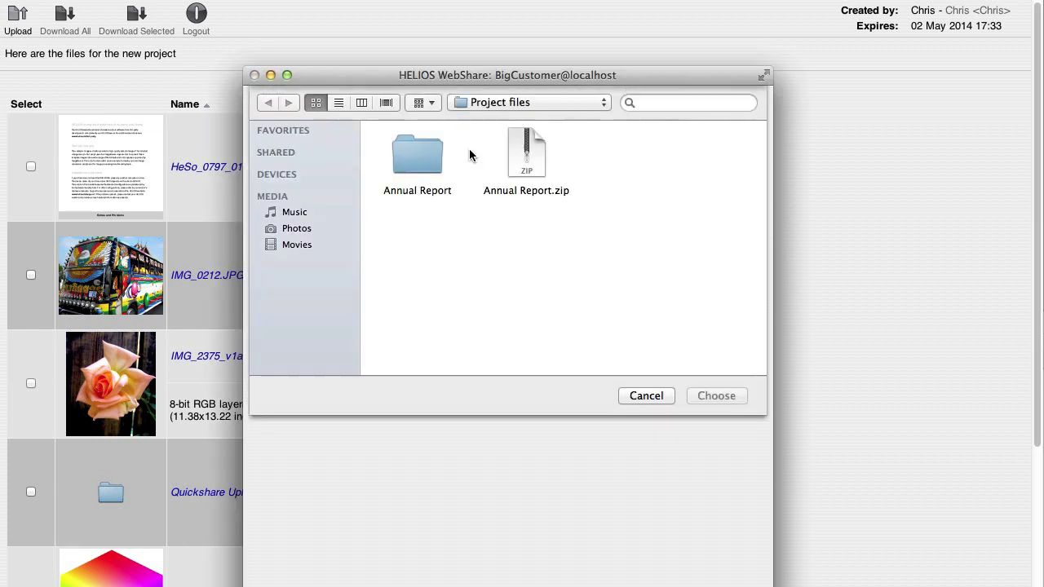
pyautogui.doubleClick(514, 153)
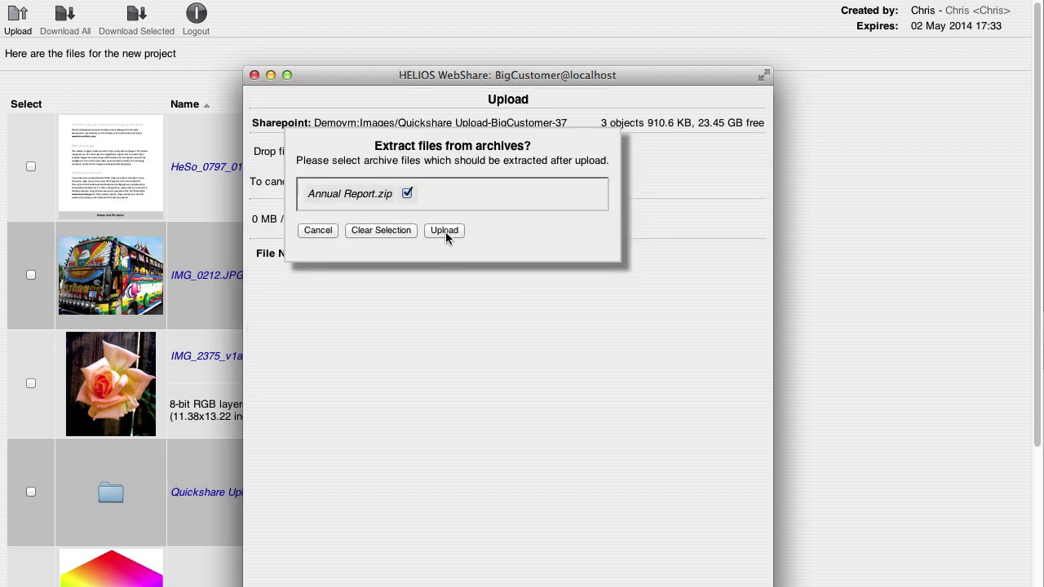
pyautogui.click(444, 230)
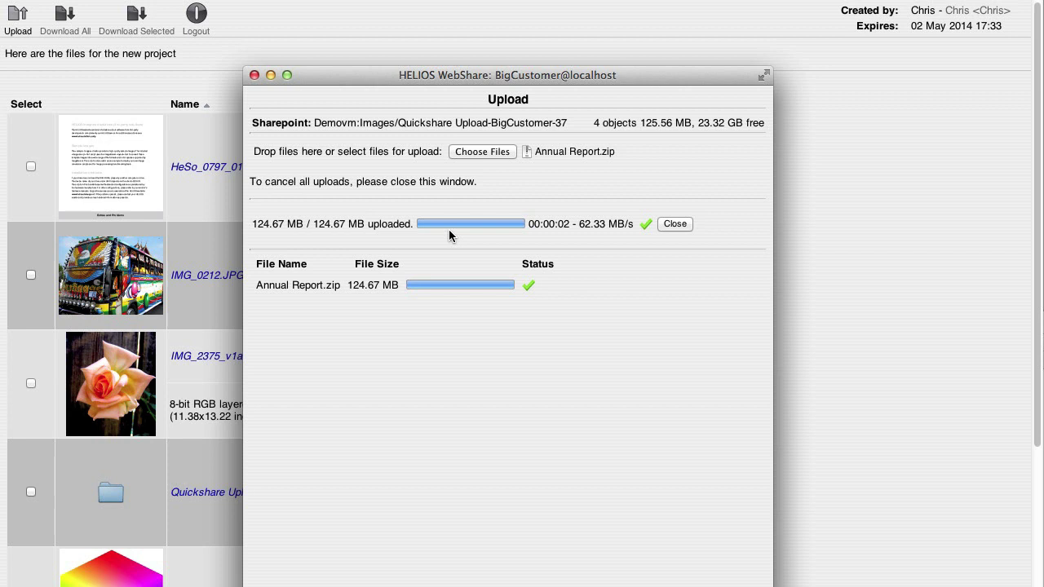
pyautogui.click(662, 231)
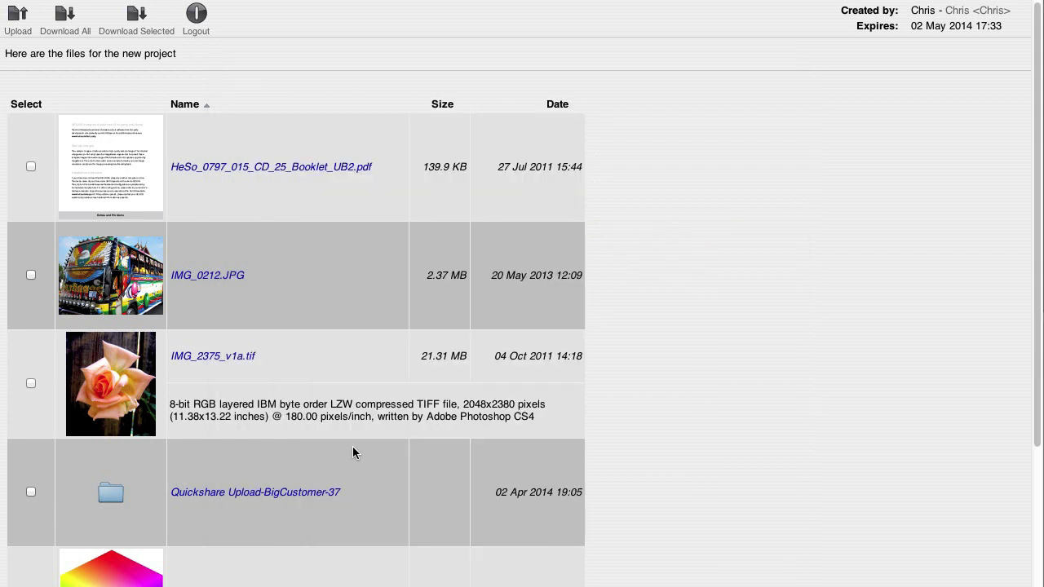
# Step: Browse the extracted Annual Report folder's Charts and Photos subfolders, then return to the share root
pyautogui.click(234, 493)
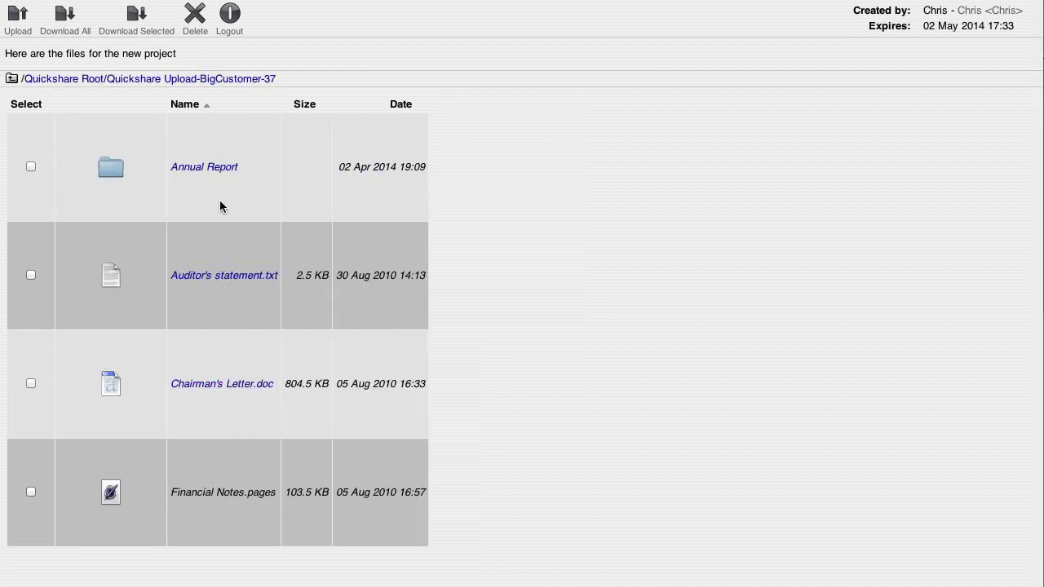
pyautogui.click(222, 172)
pyautogui.click(180, 169)
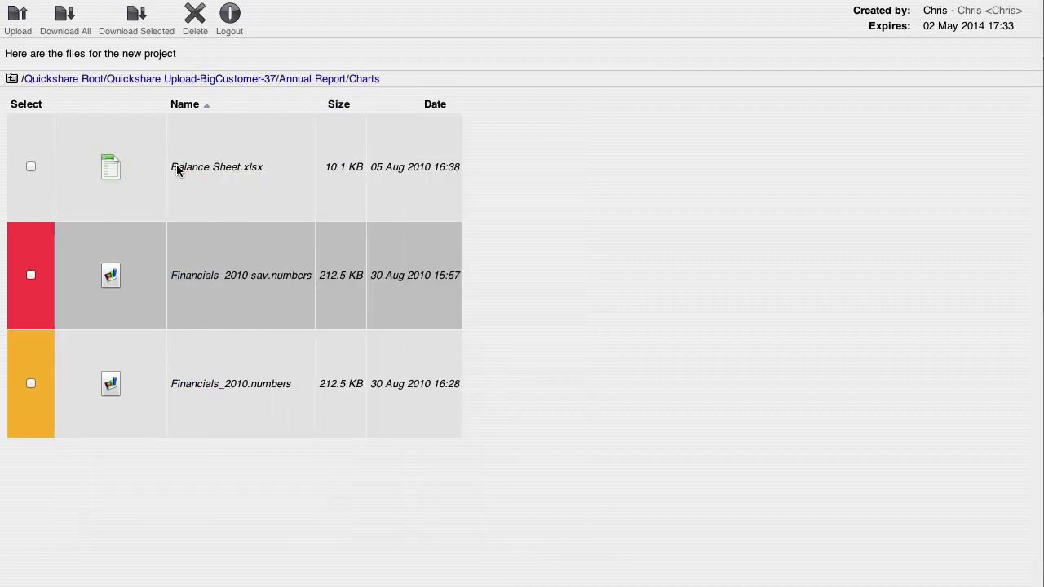
pyautogui.click(14, 81)
pyautogui.click(186, 277)
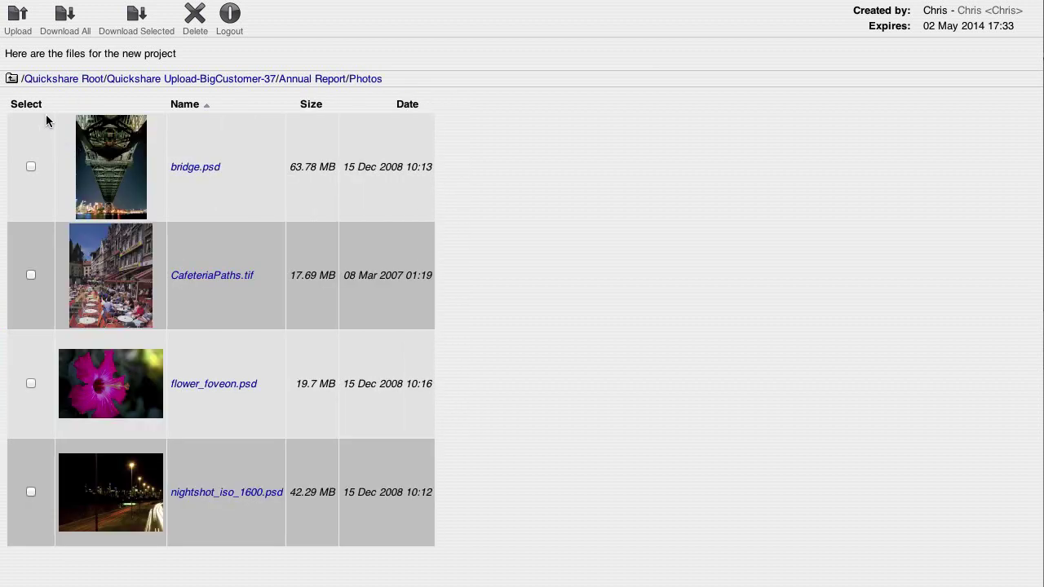
pyautogui.click(12, 80)
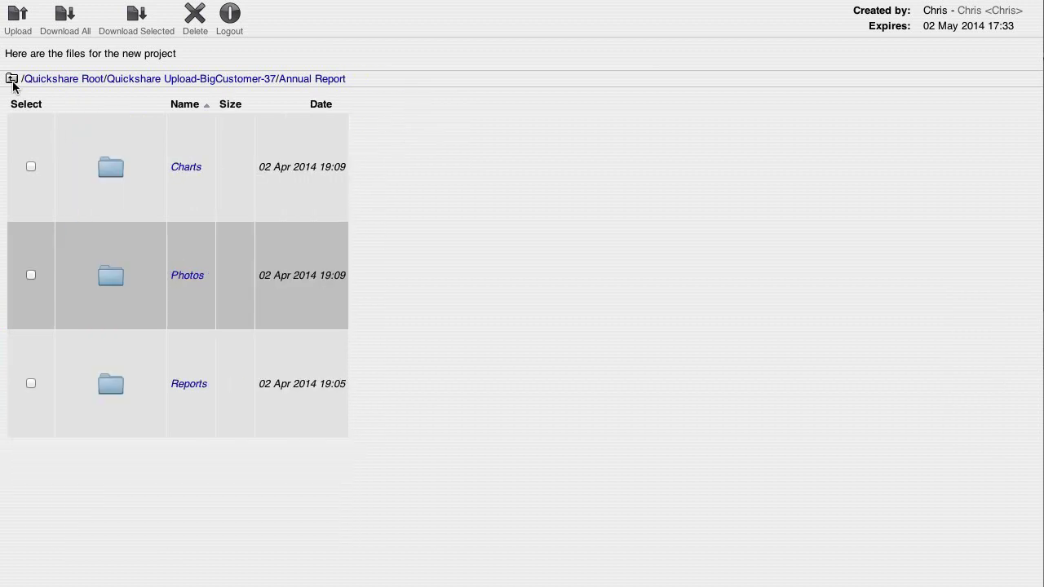
pyautogui.click(13, 83)
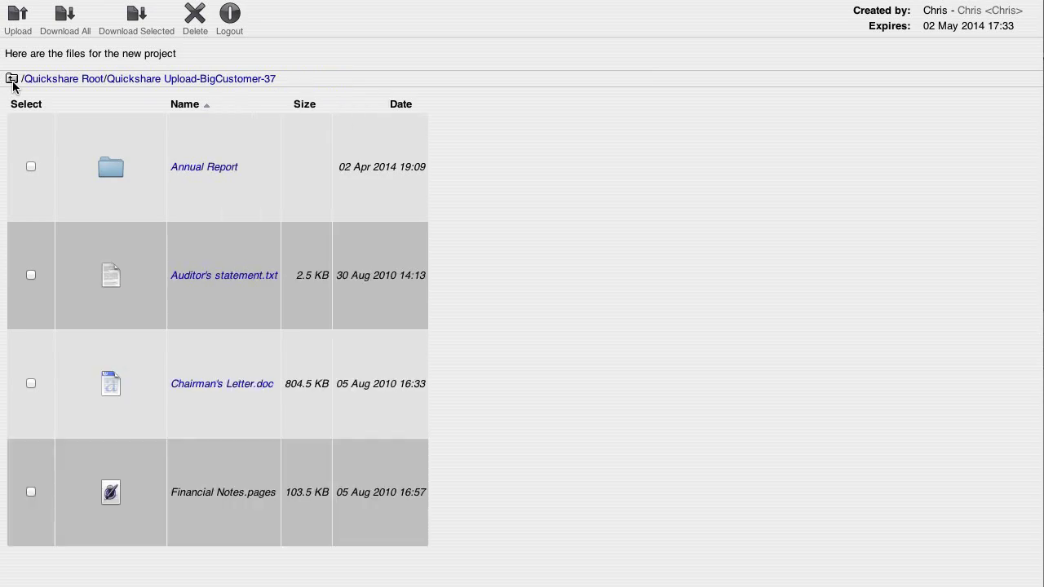
pyautogui.click(12, 80)
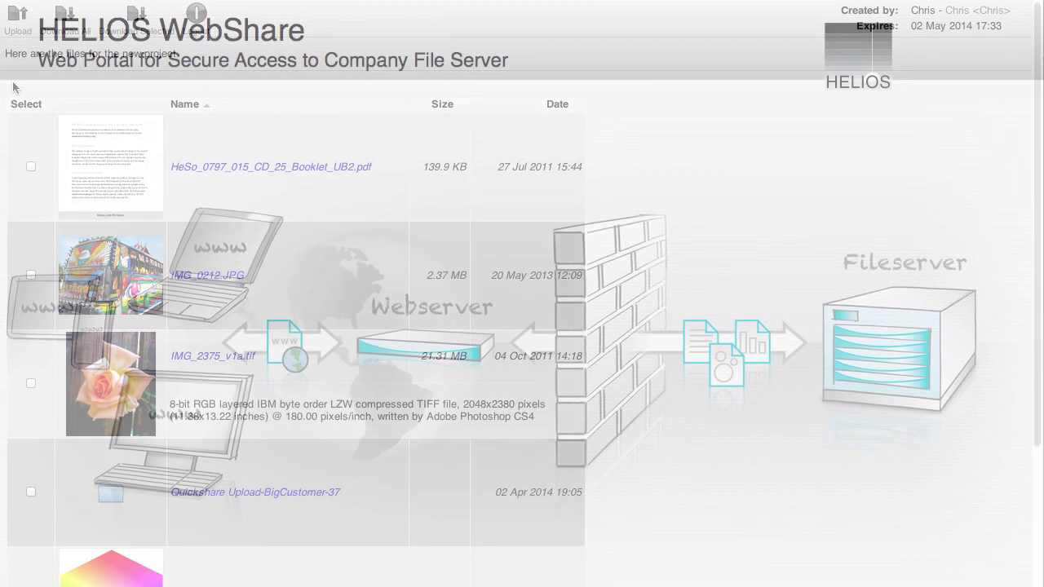